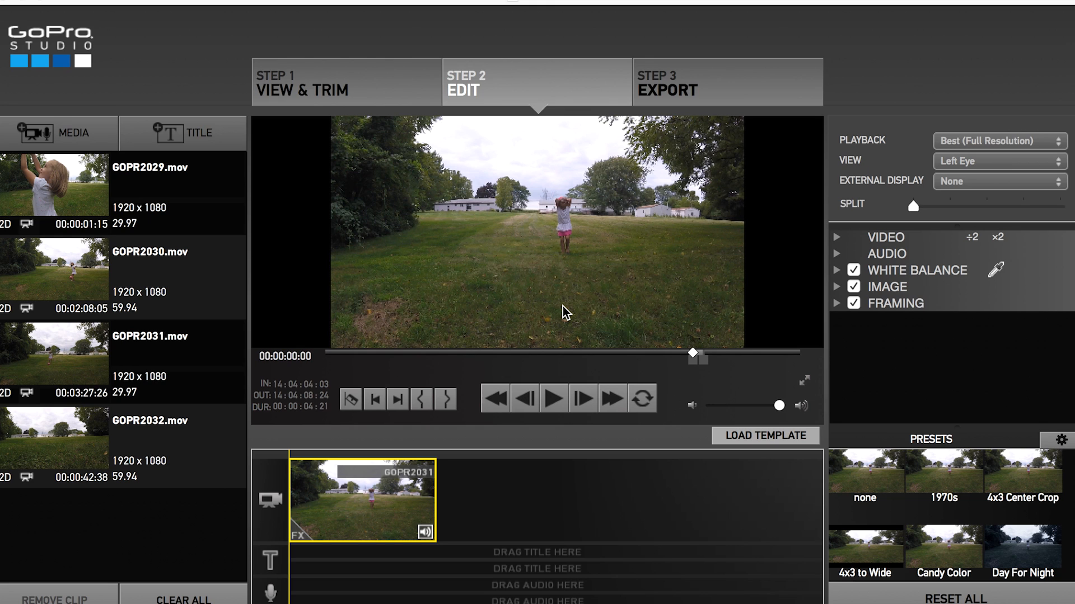
Step: Play back the GOPR2031 and GOPR2032 clips on the timeline to review the footage
left_click(347, 550)
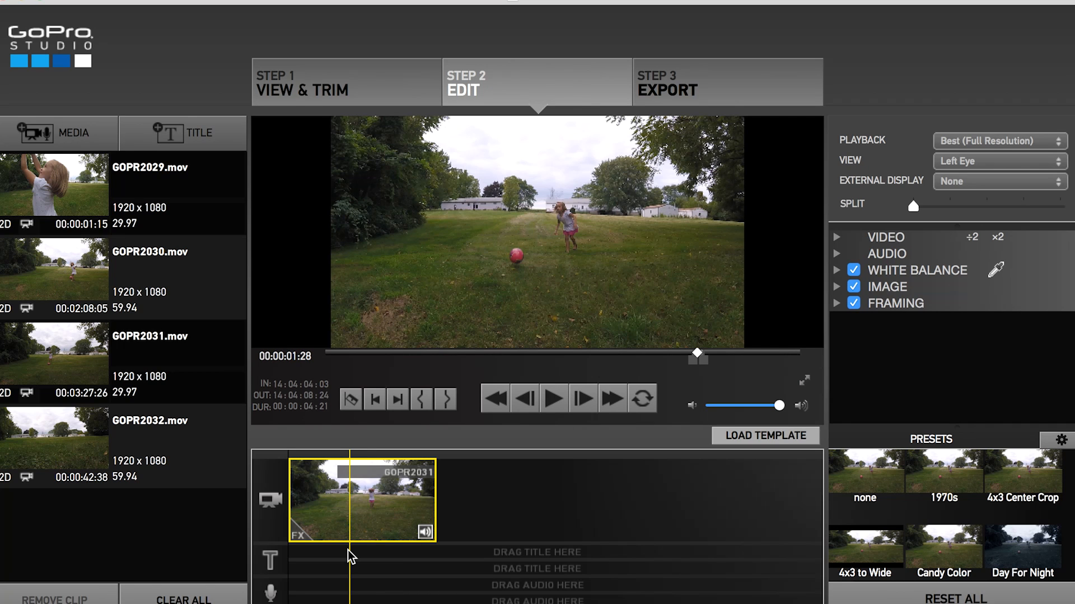
left_click(555, 400)
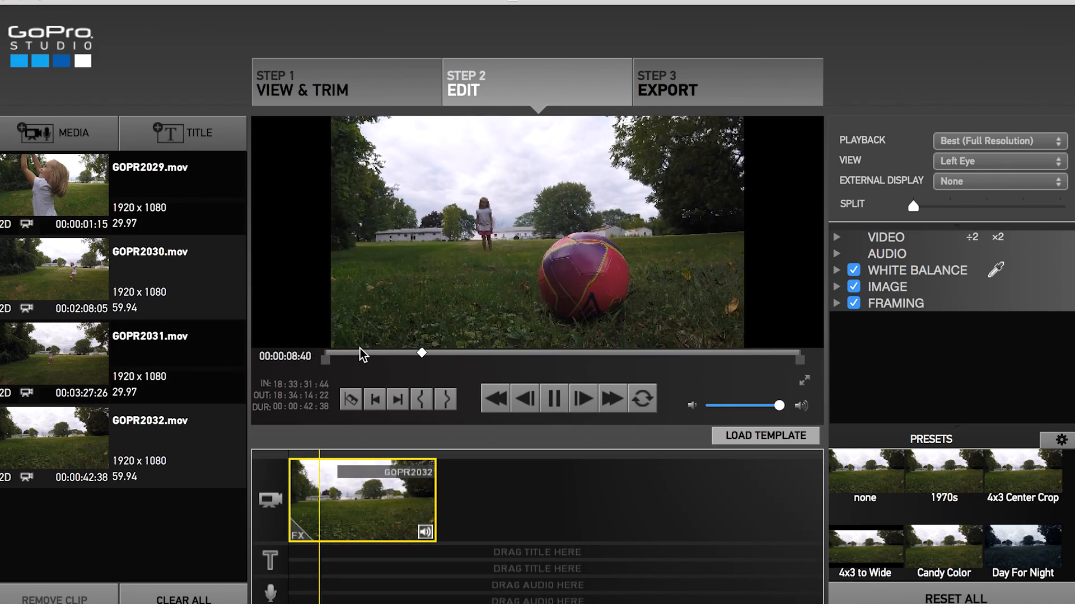
left_click(547, 399)
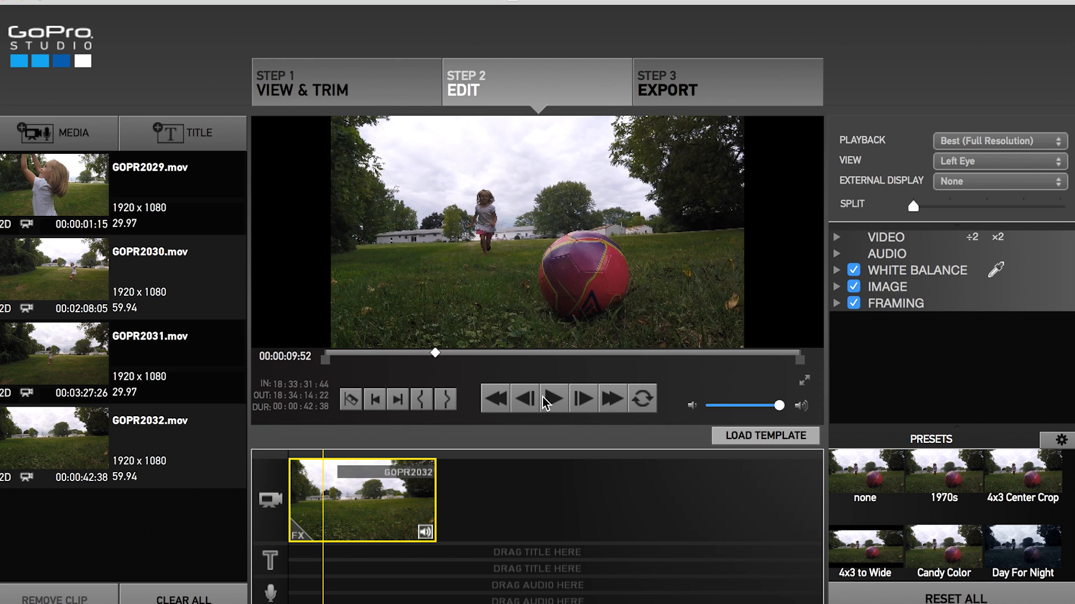
left_click(546, 400)
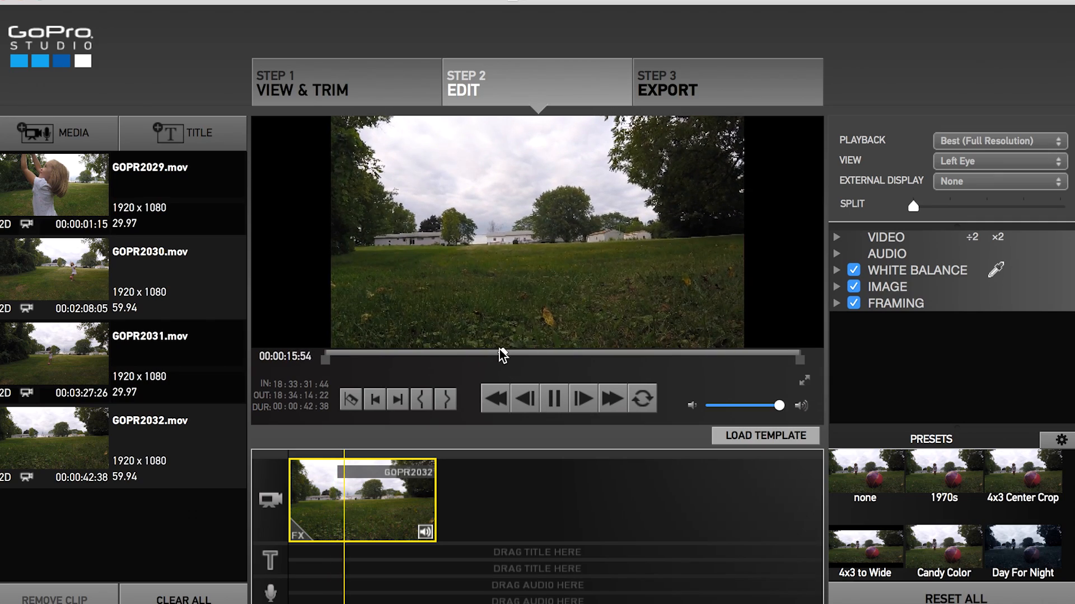
Step: Trim the start of the GOPR2032 clip to 18:34:02:50, where the girl begins approaching the ball
left_click_drag(532, 352, 675, 353)
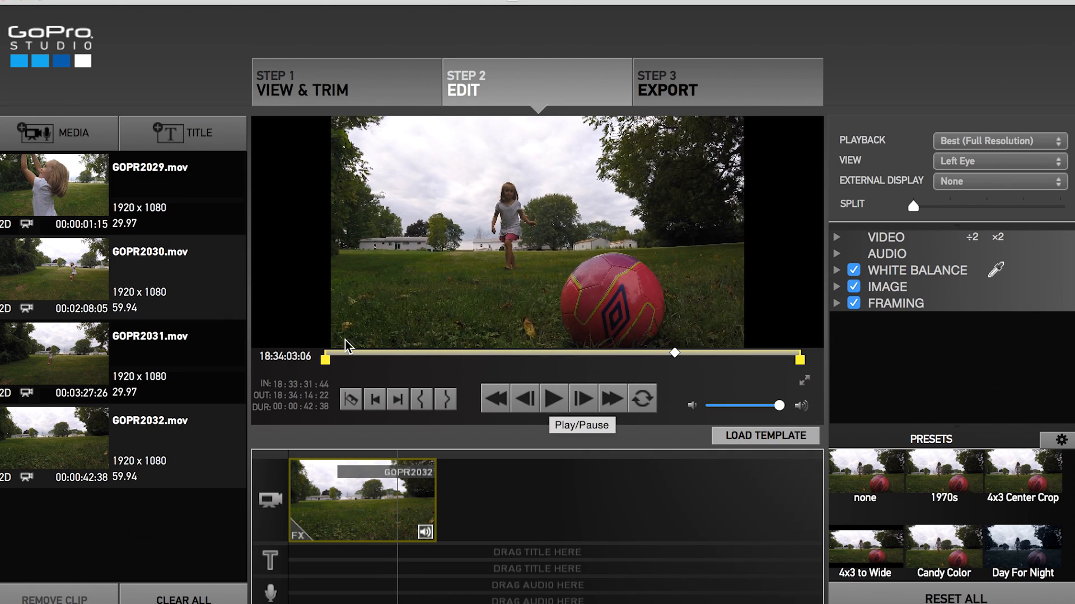
left_click(328, 358)
key("i")
Step: Split the GOPR2032 clip at 18:34:10:10, just before the girl kicks the ball
left_click(552, 399)
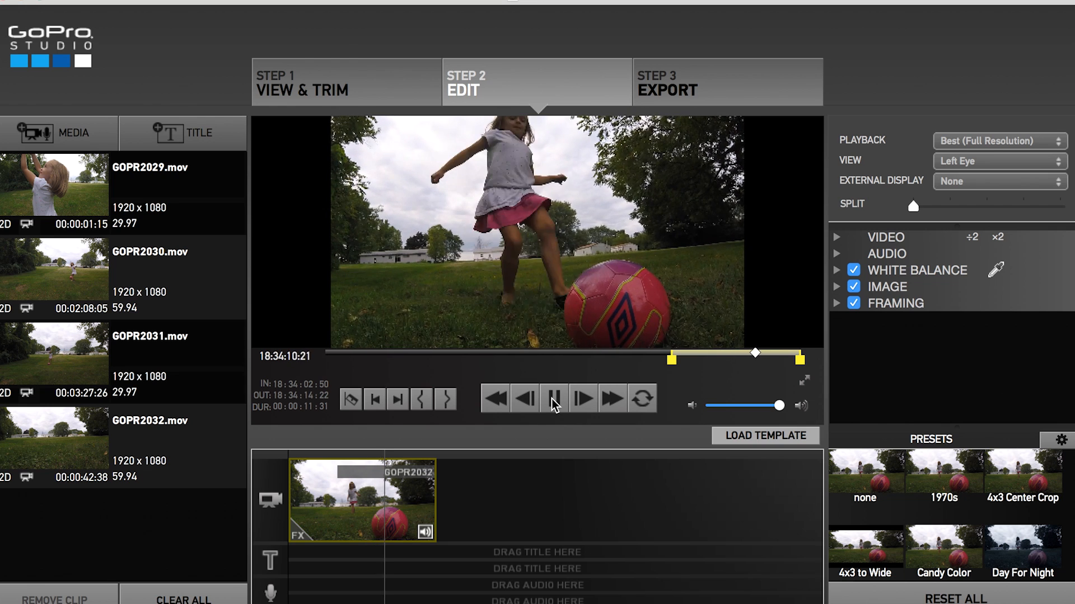
left_click(552, 399)
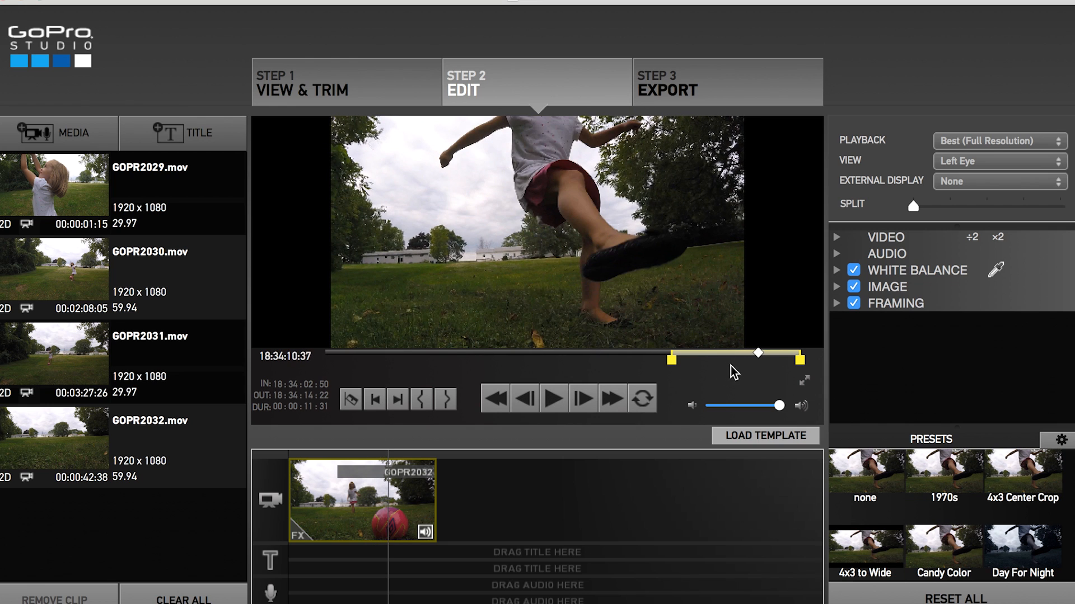
left_click_drag(755, 352, 753, 353)
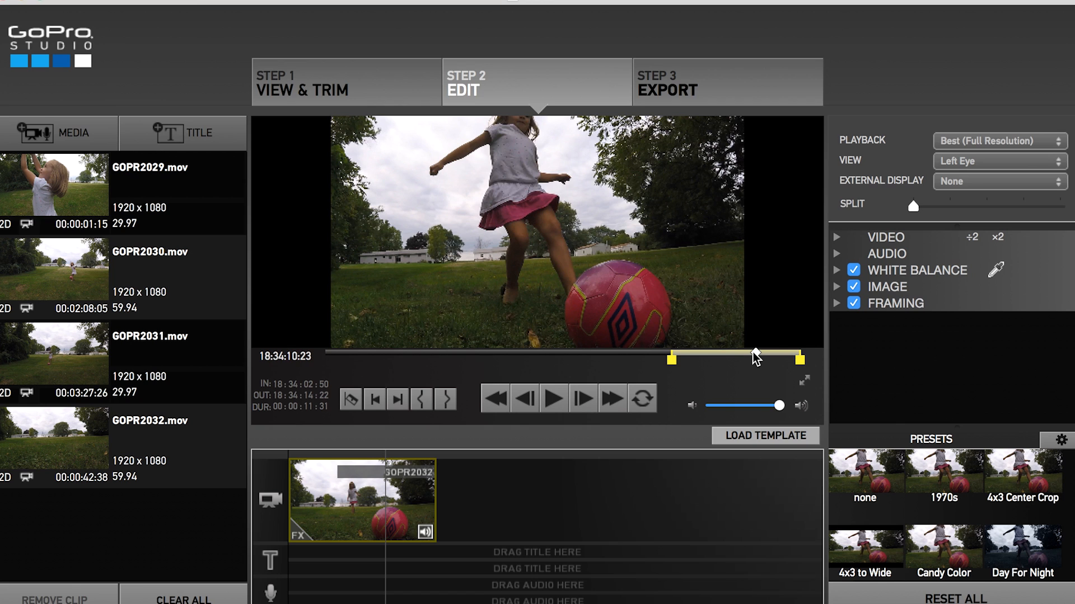
left_click_drag(754, 352, 751, 351)
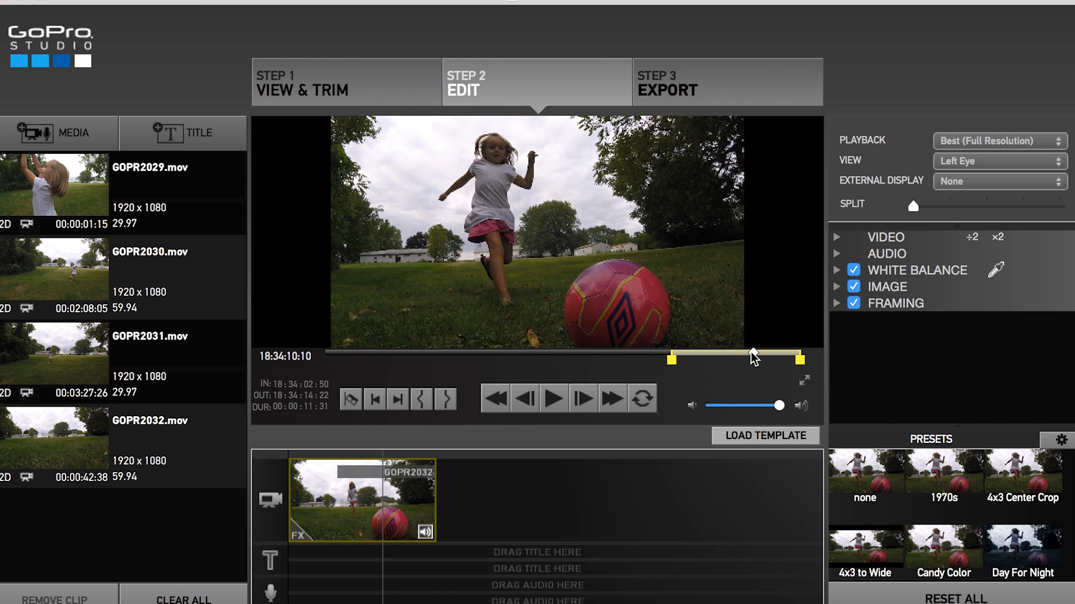
left_click(385, 515)
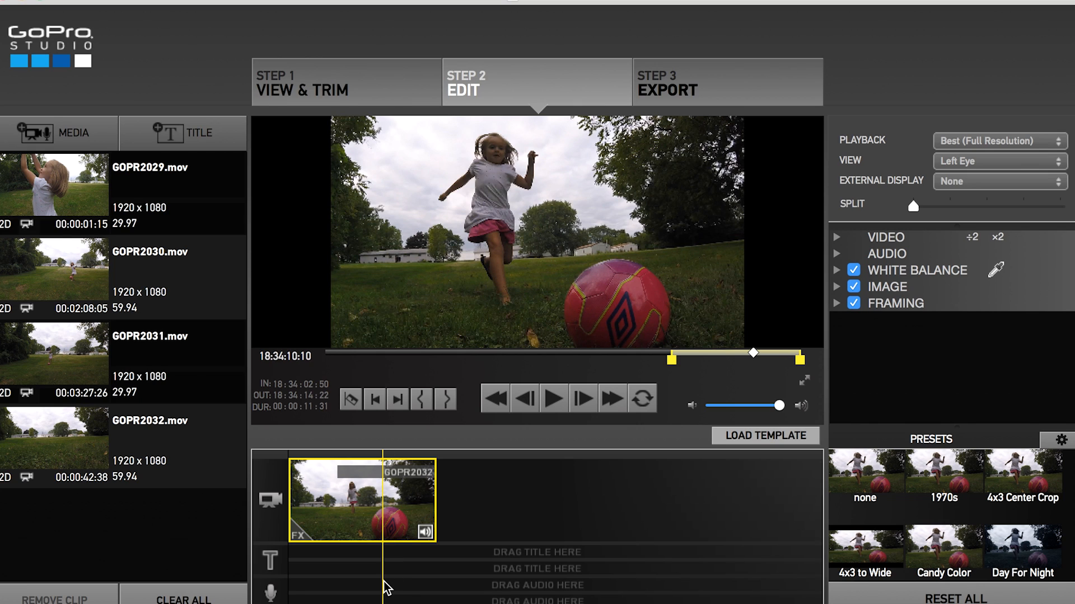
left_click(352, 399)
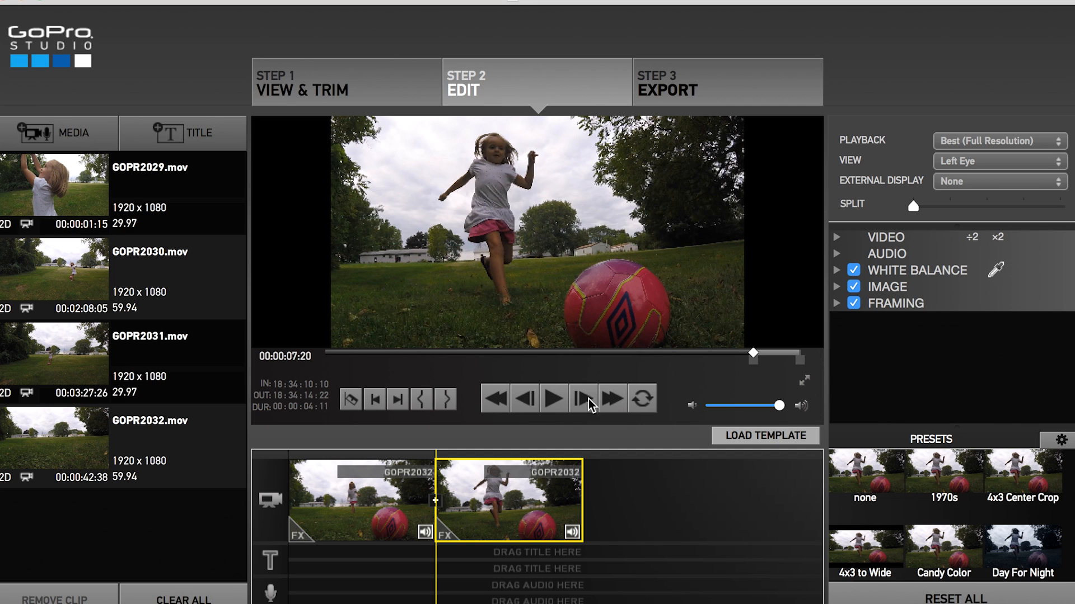
Step: Split the second GOPR2032 segment just after the kick, at 00:00:08:02 on the timeline
left_click(554, 400)
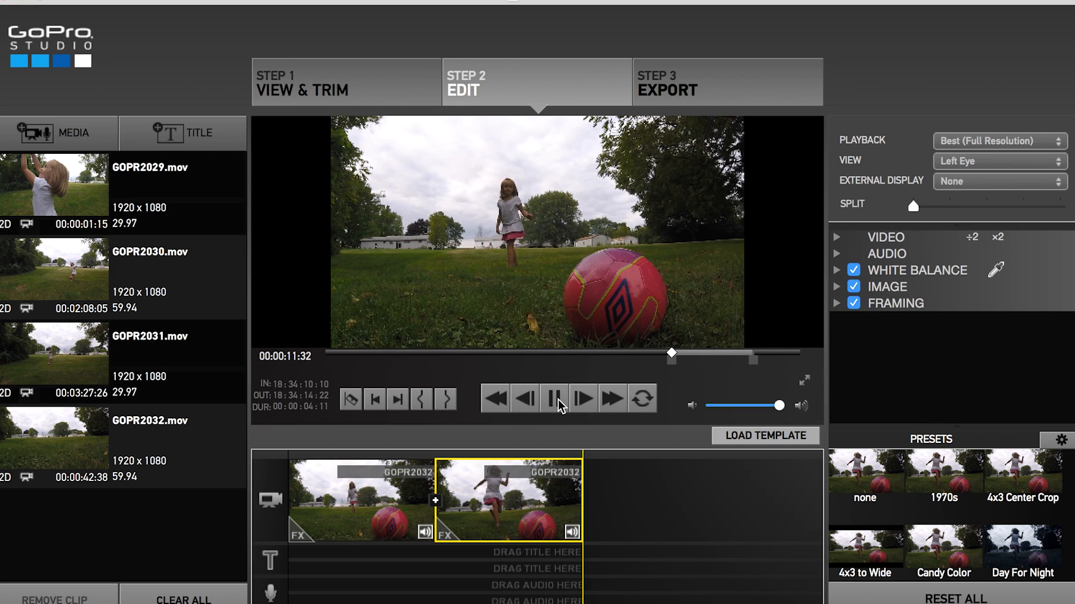
left_click(518, 453)
left_click_drag(518, 452, 459, 452)
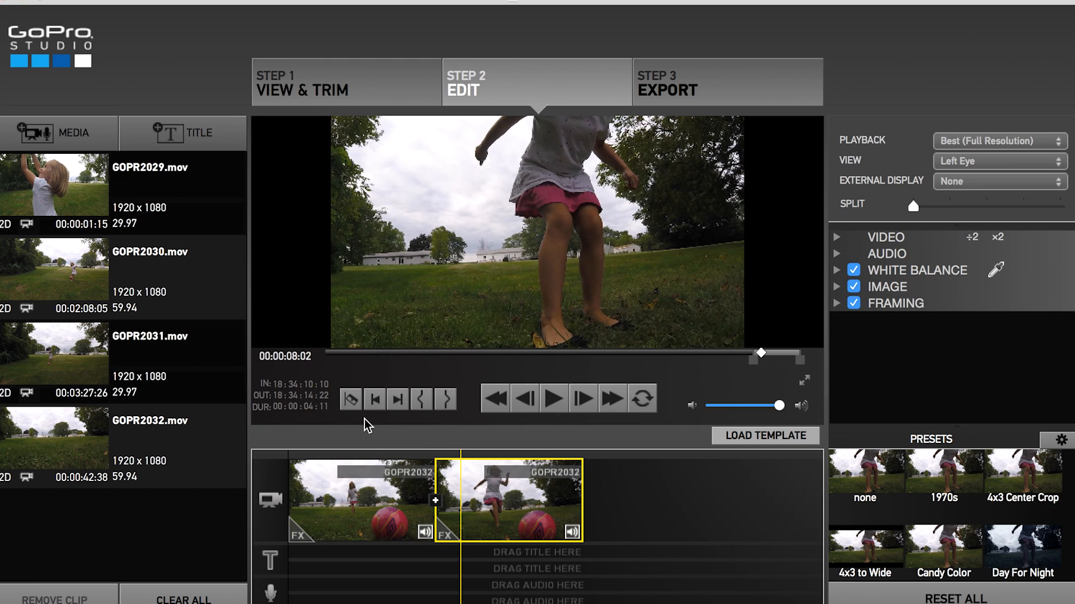
left_click(351, 399)
left_click(353, 400)
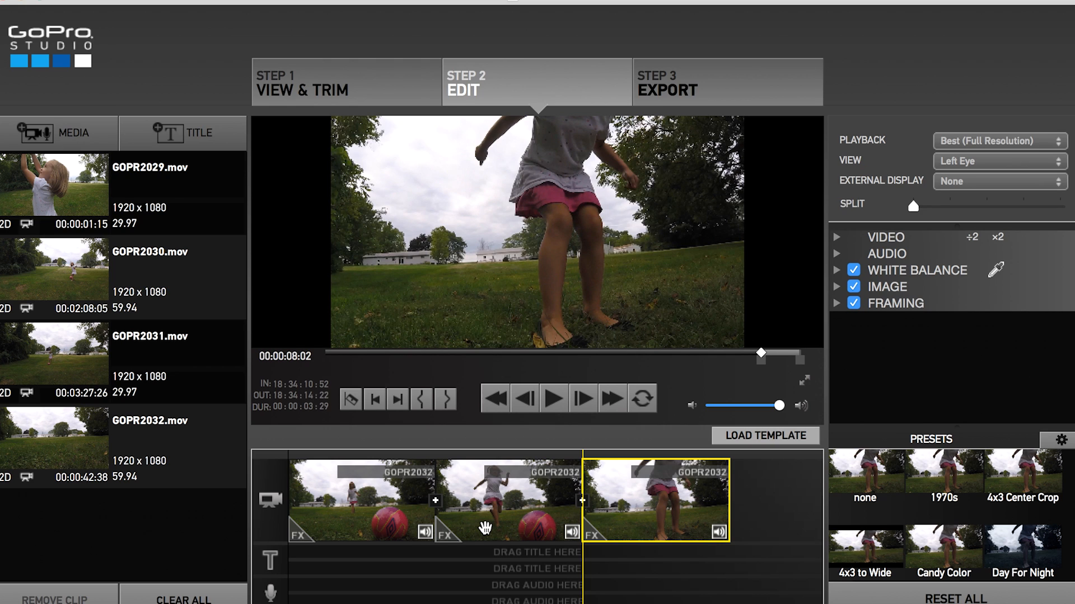
Step: Show the video settings of the middle kick segment and set its speed to 50%
left_click(496, 510)
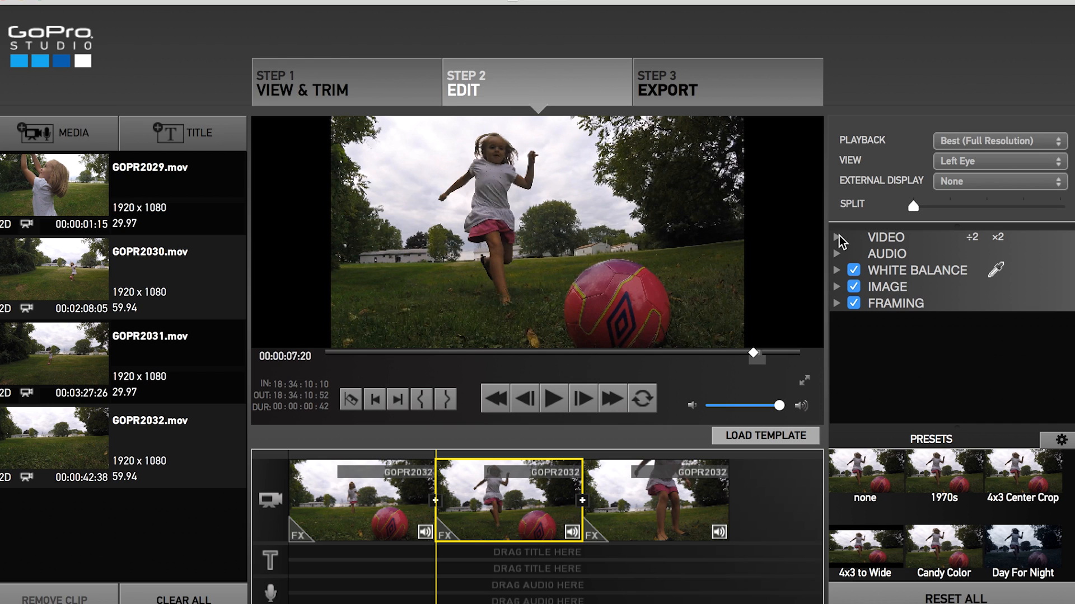
left_click(838, 237)
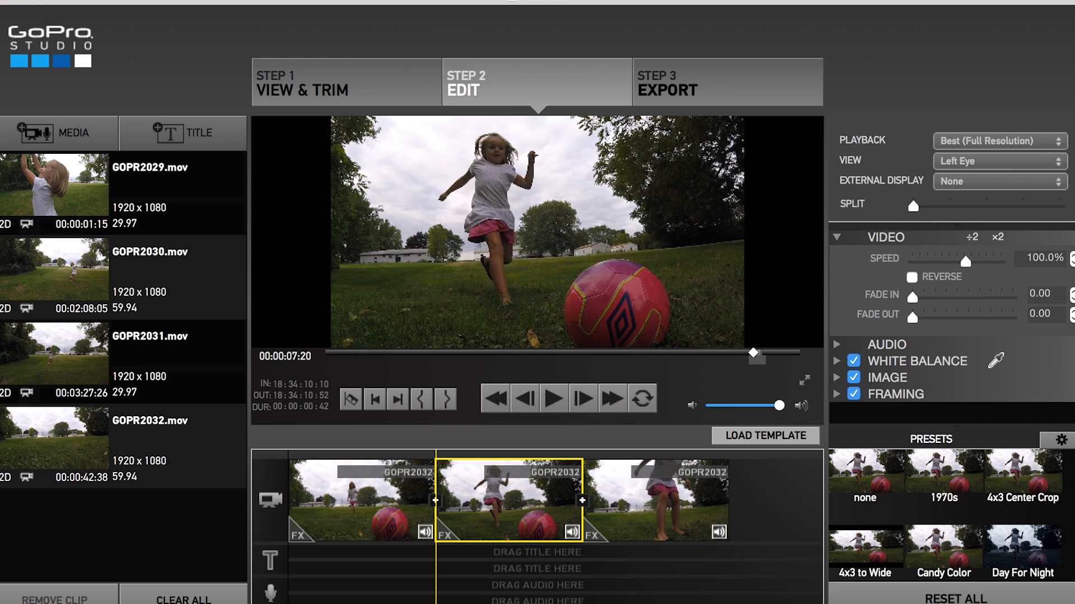
left_click(836, 237)
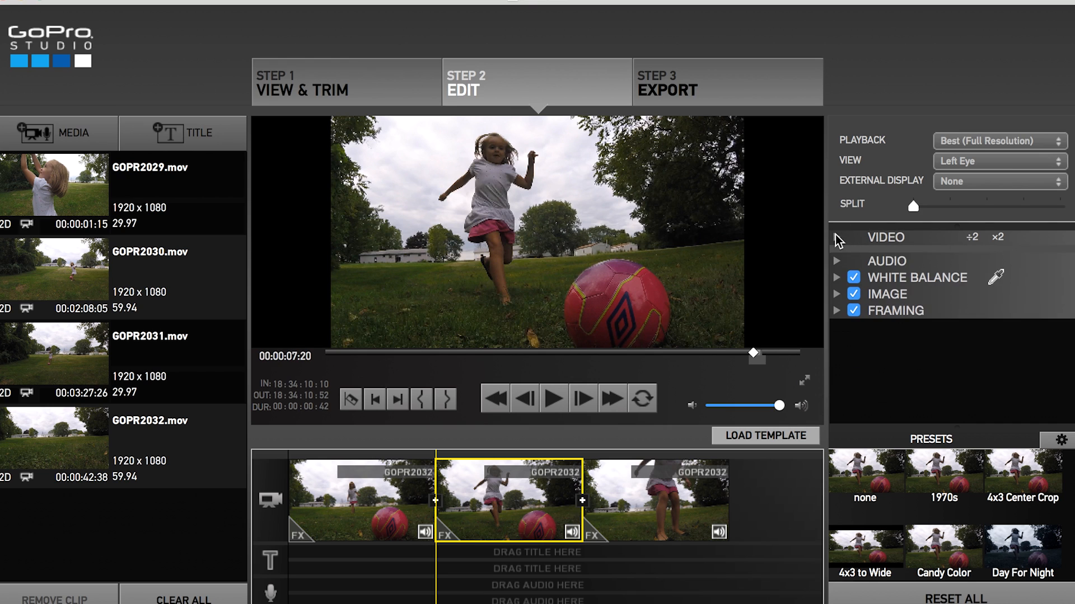
left_click(836, 238)
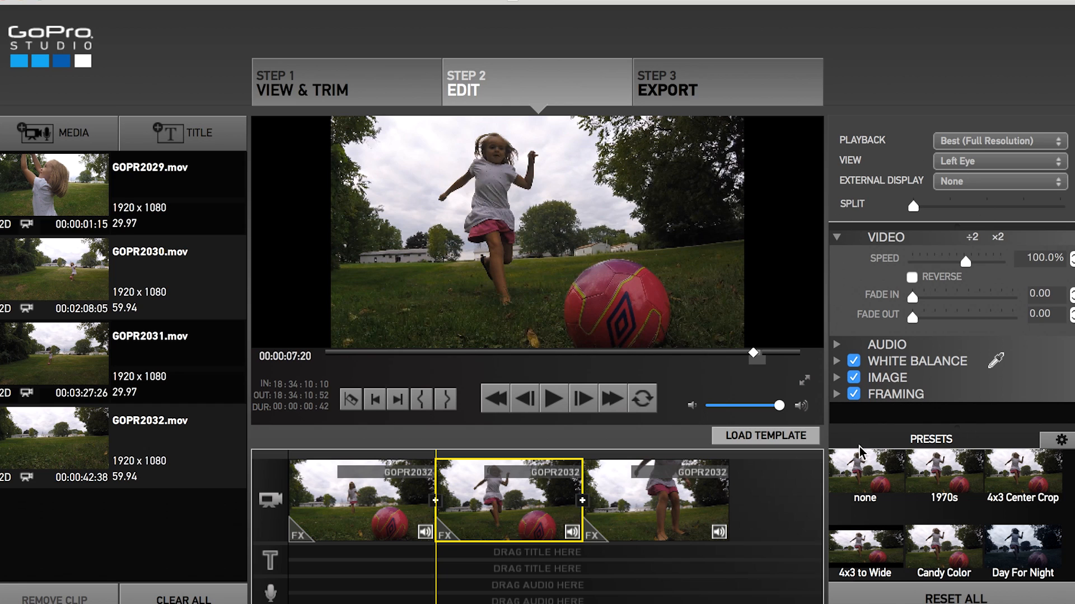
left_click(837, 237)
left_click(838, 238)
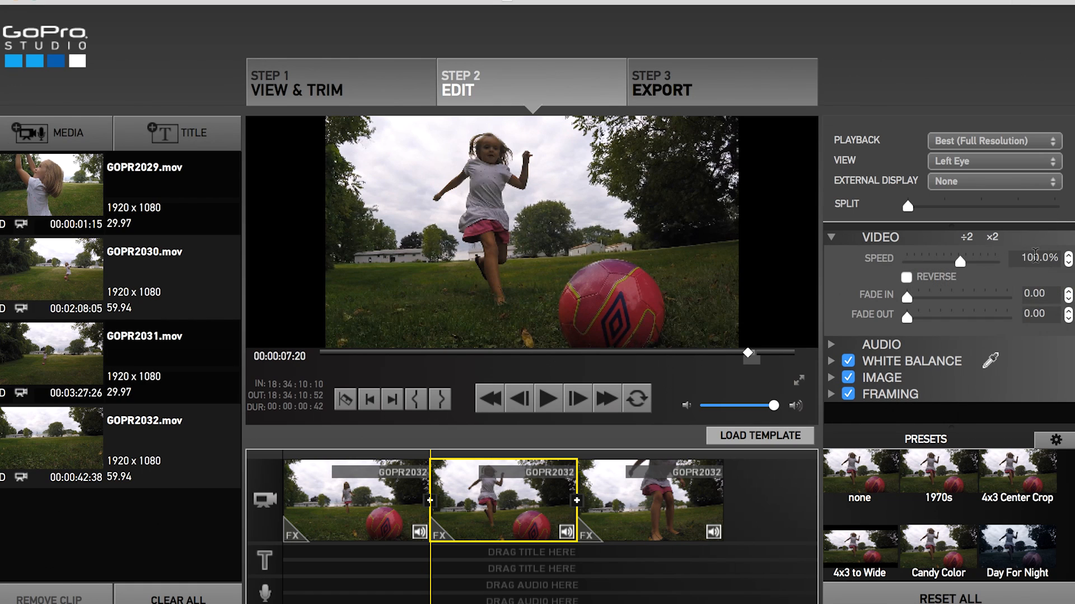
left_click(1035, 257)
key("Tab")
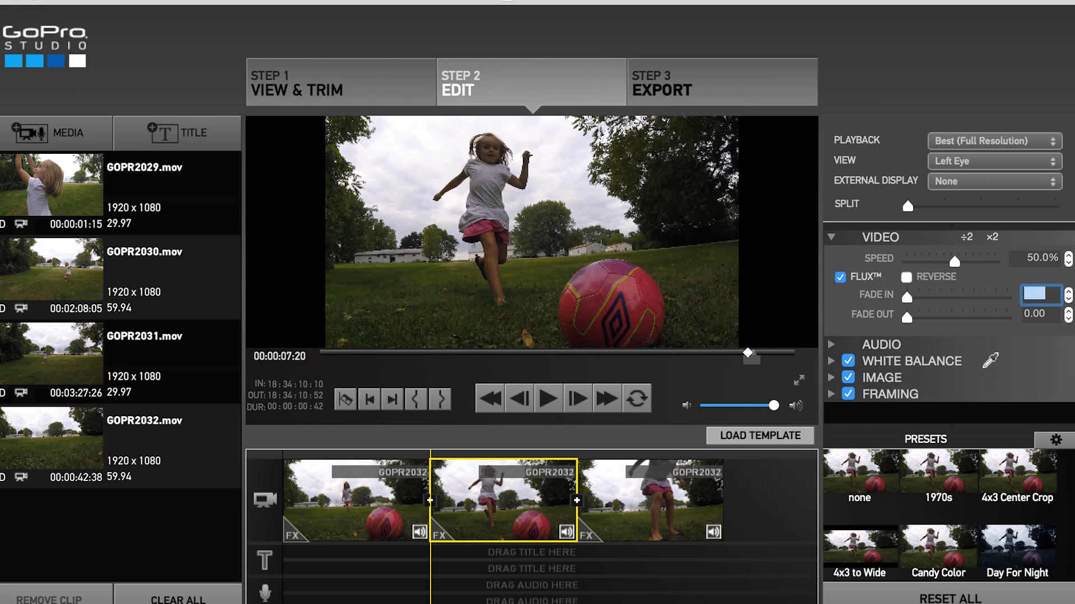
Step: Try a 64.2% speed on the middle segment and return it to 50.0%
left_click(1068, 262)
left_click(1069, 257)
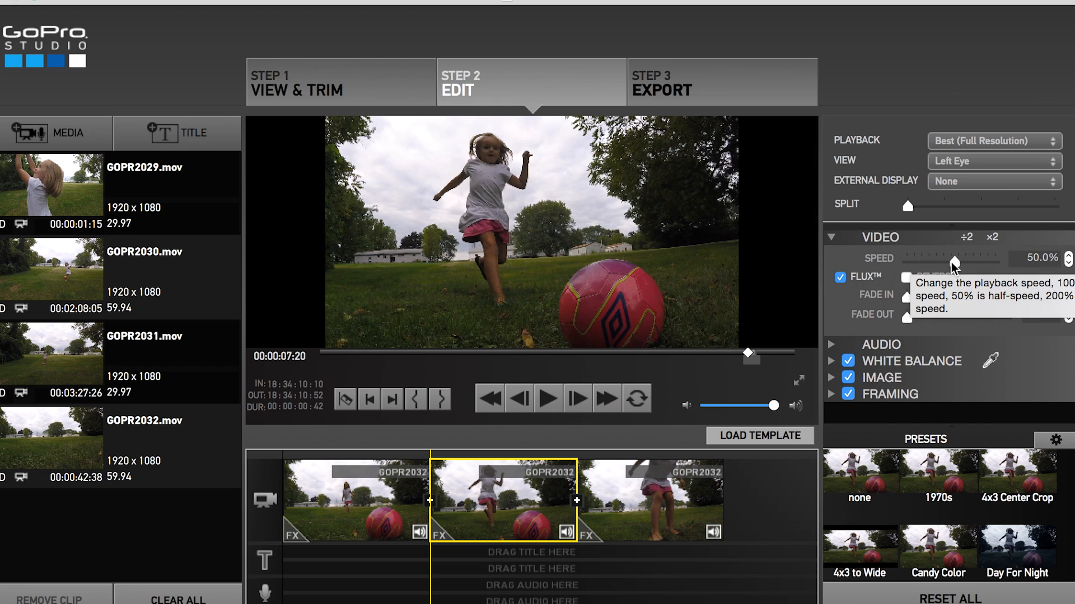
mouse_move(953, 263)
left_mouse_down()
mouse_move(945, 263)
mouse_move(956, 268)
left_mouse_up()
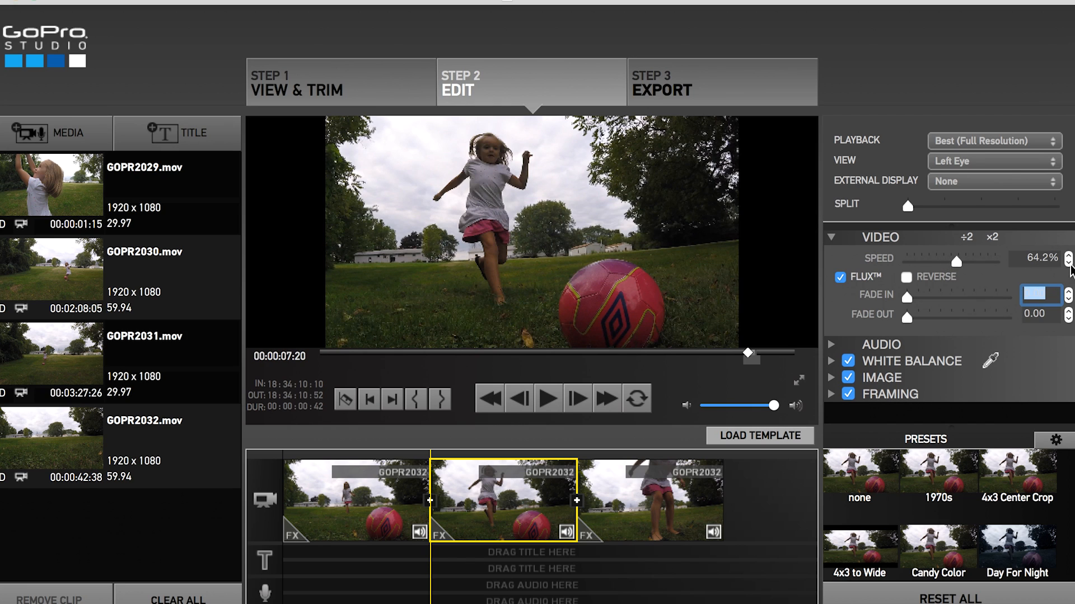
left_click(1039, 260)
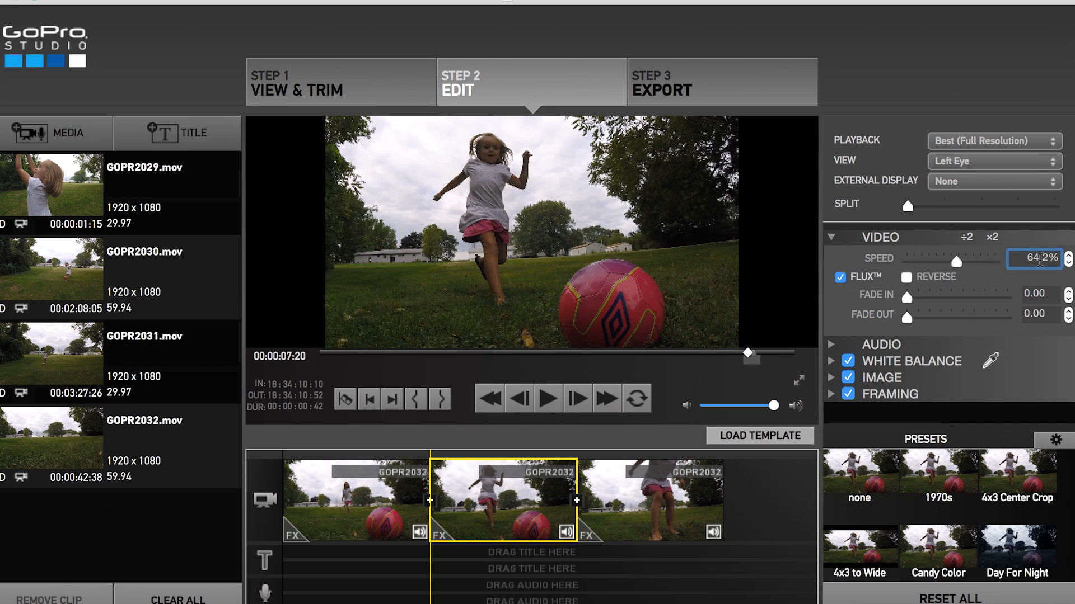
double_click(1039, 259)
type("50.0")
key("Return")
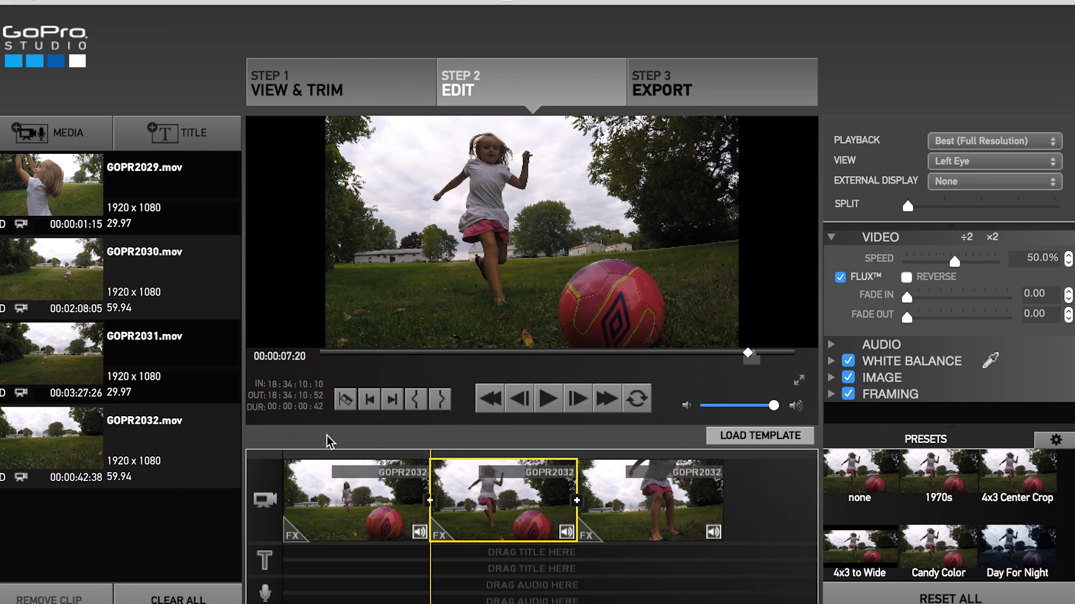
Step: Preview the sequence from the start and slow the middle kick segment to 26.6% speed
left_click(302, 454)
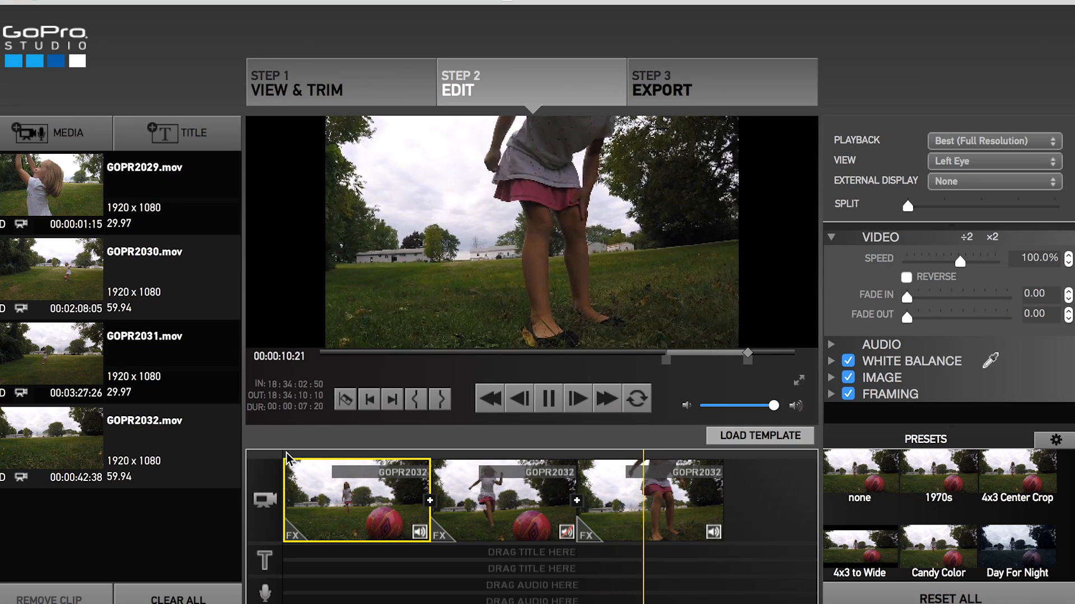
left_click(503, 503)
left_click(1034, 258)
key("Right")
key("BackSpace")
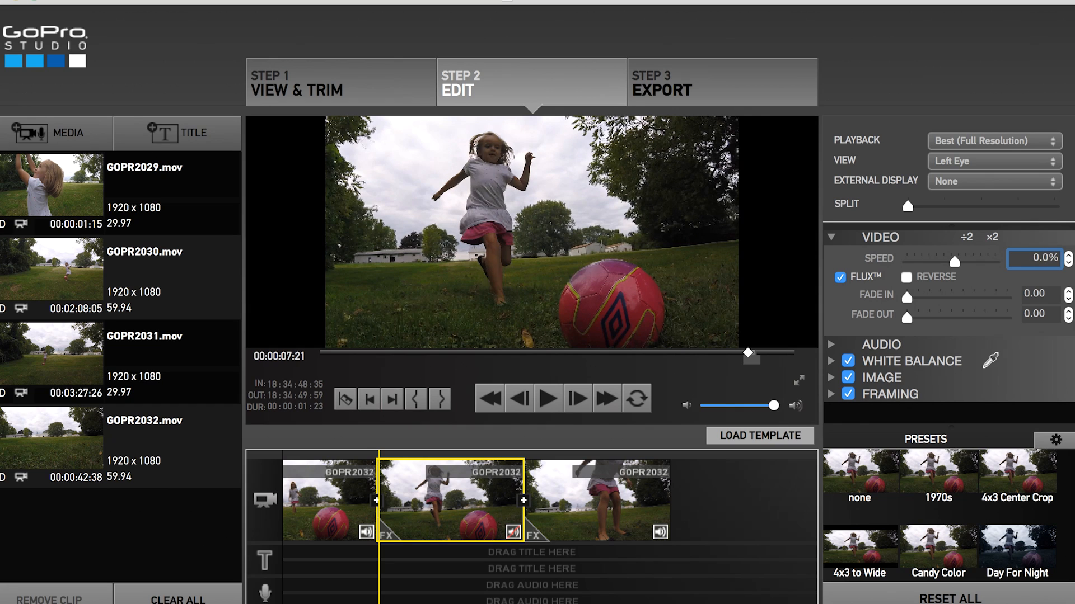
left_click_drag(955, 261, 951, 267)
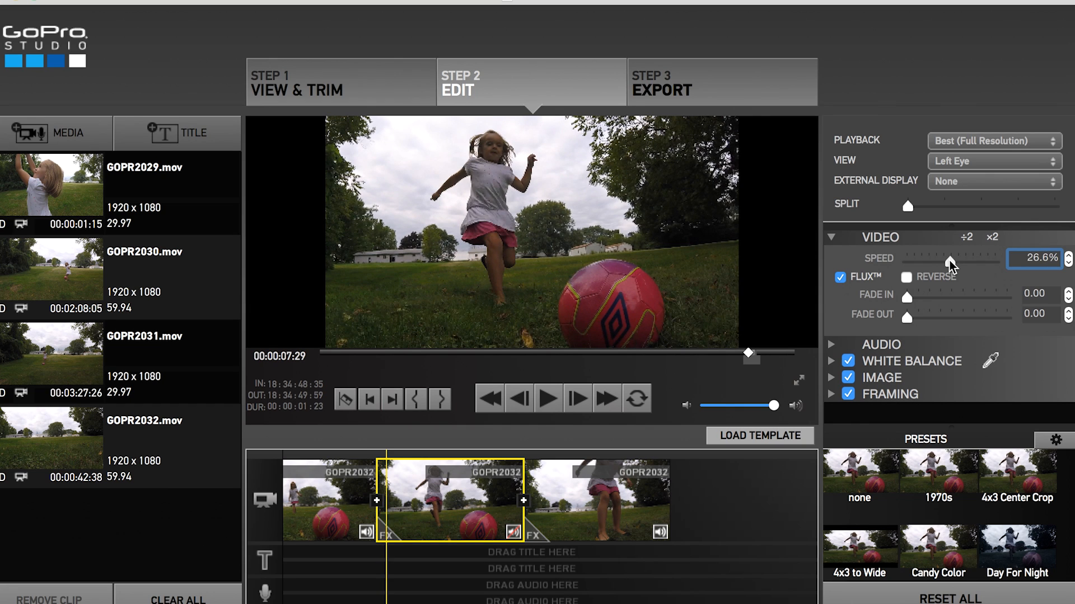
Step: Play the sequence from the first segment through the kick to review the slow-motion effect
left_click(511, 486)
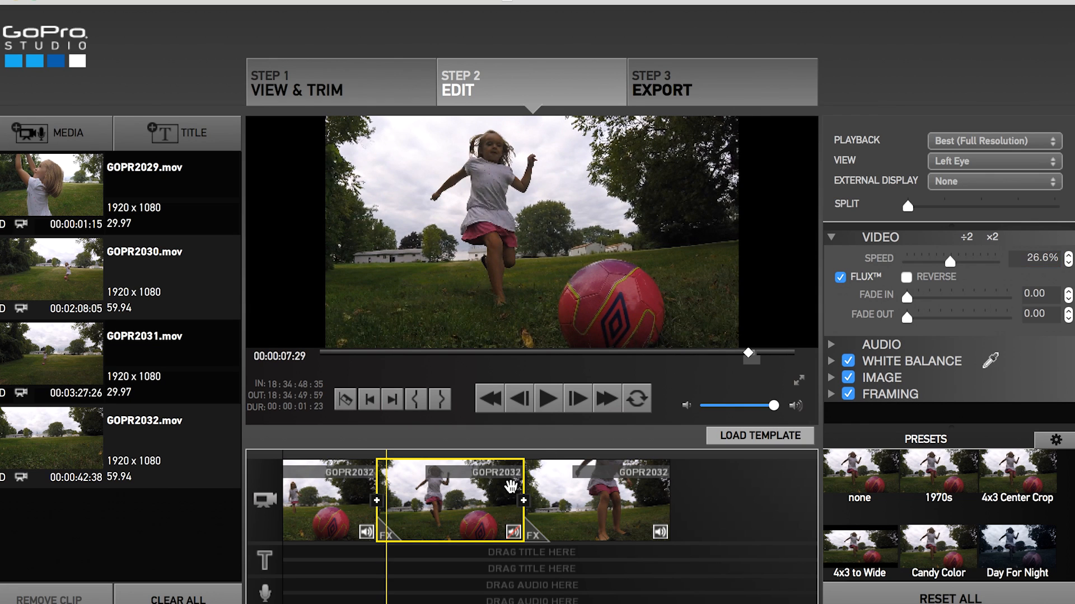
left_click(333, 462)
key("space")
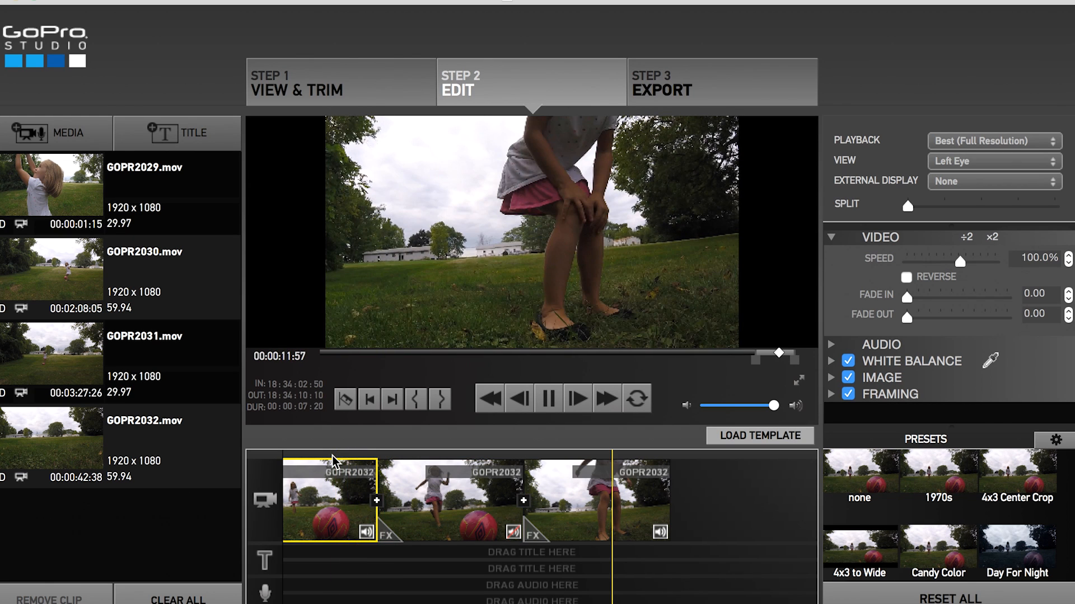
key("space")
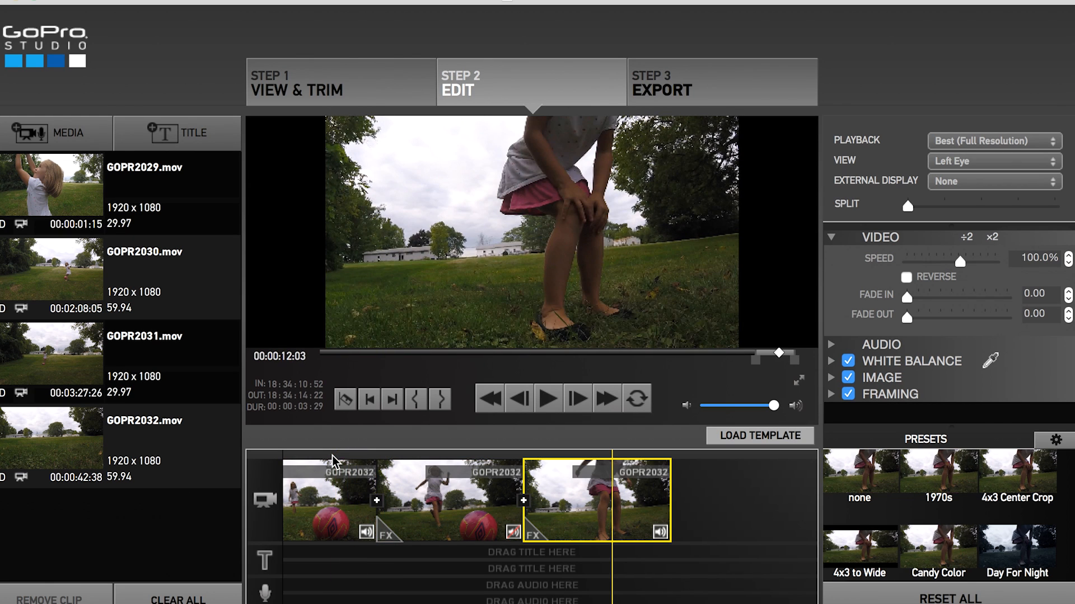
left_click(308, 455)
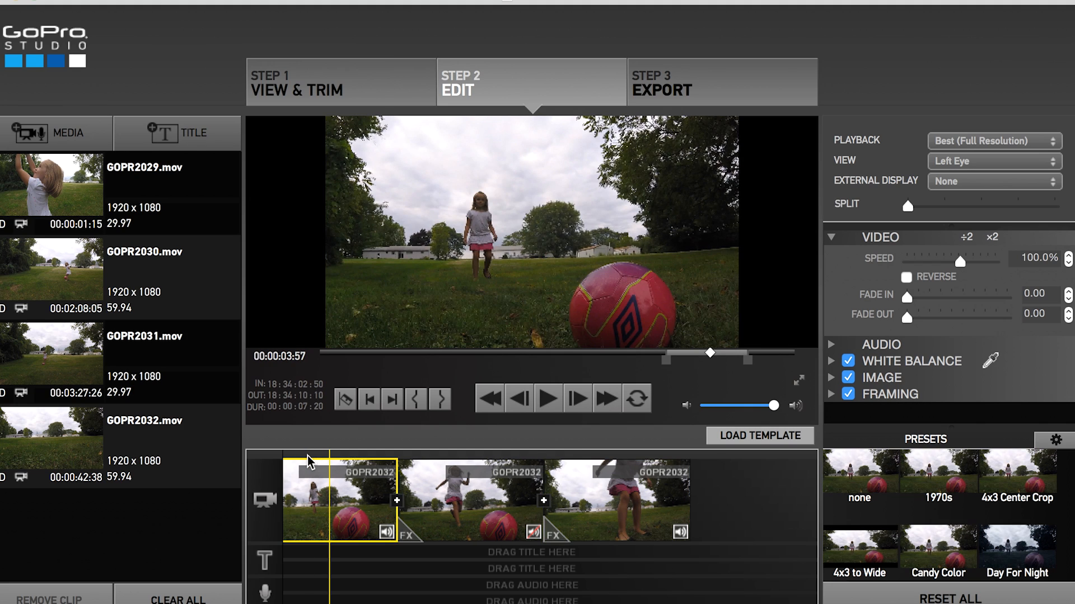
key("space")
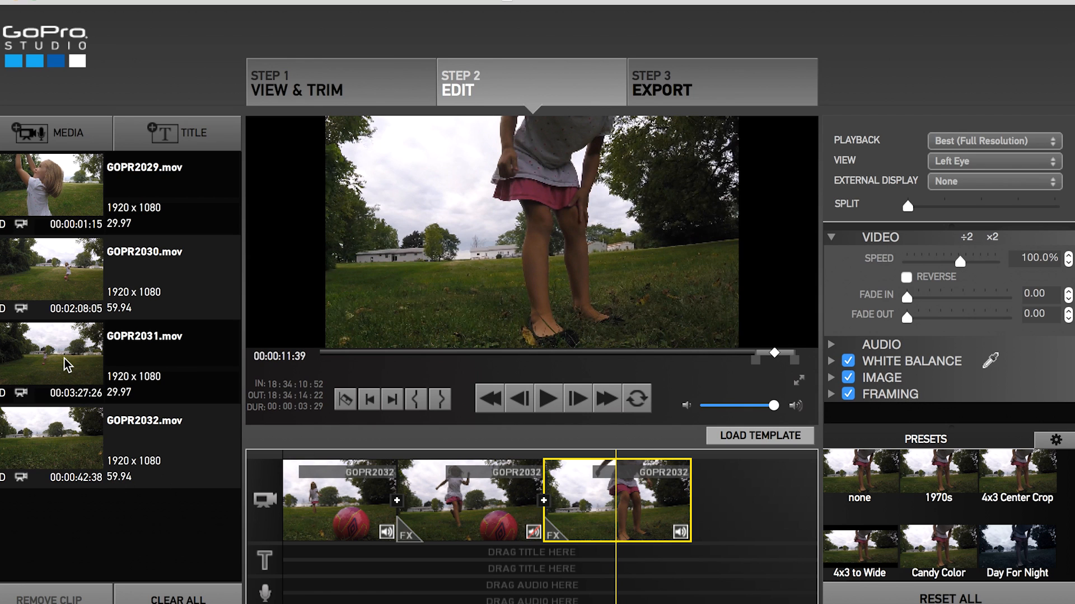
Step: Append the GOPR2031 clip after the last timeline segment and trim its start to 14:03:59:03
left_click_drag(65, 358, 614, 533)
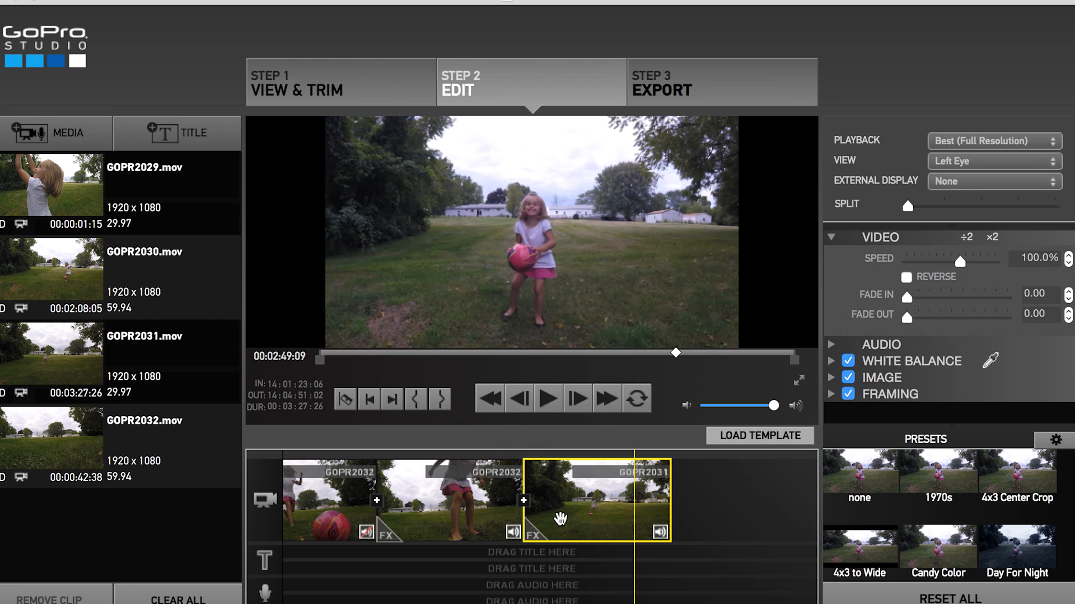
left_click(417, 399)
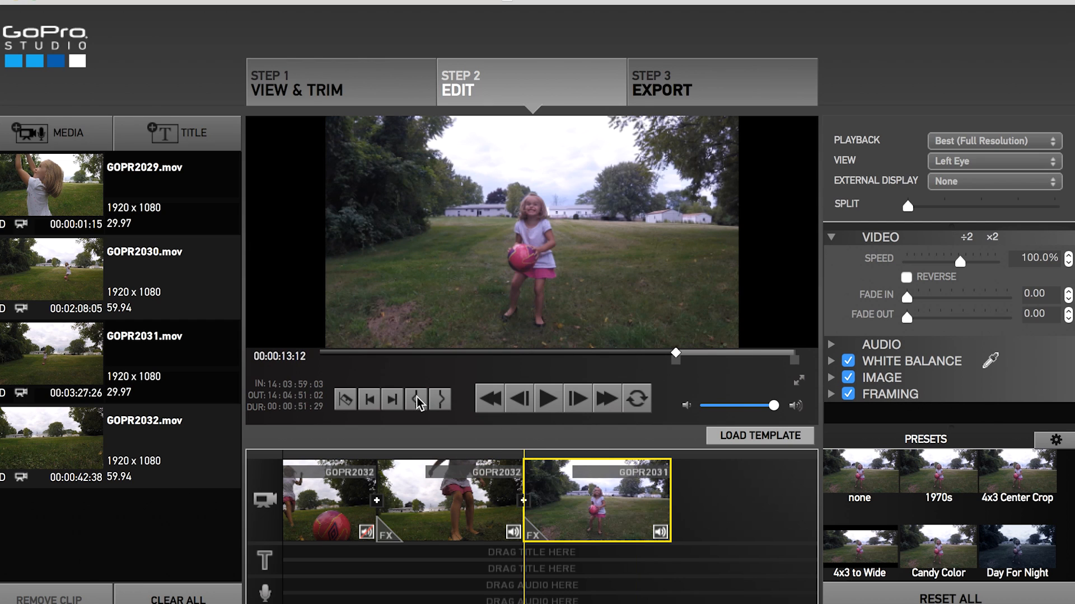
Step: Trim the end of the GOPR2031 timeline clip to 14:04:12:18, where only the empty yard is in view
left_click(675, 355)
left_click_drag(675, 356, 707, 357)
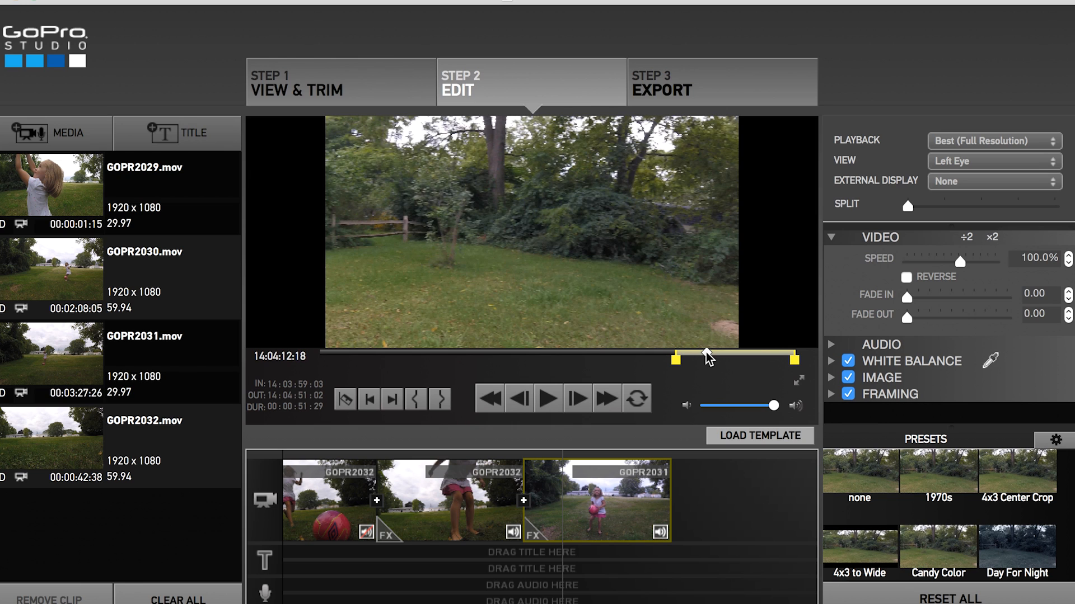
left_click(440, 398)
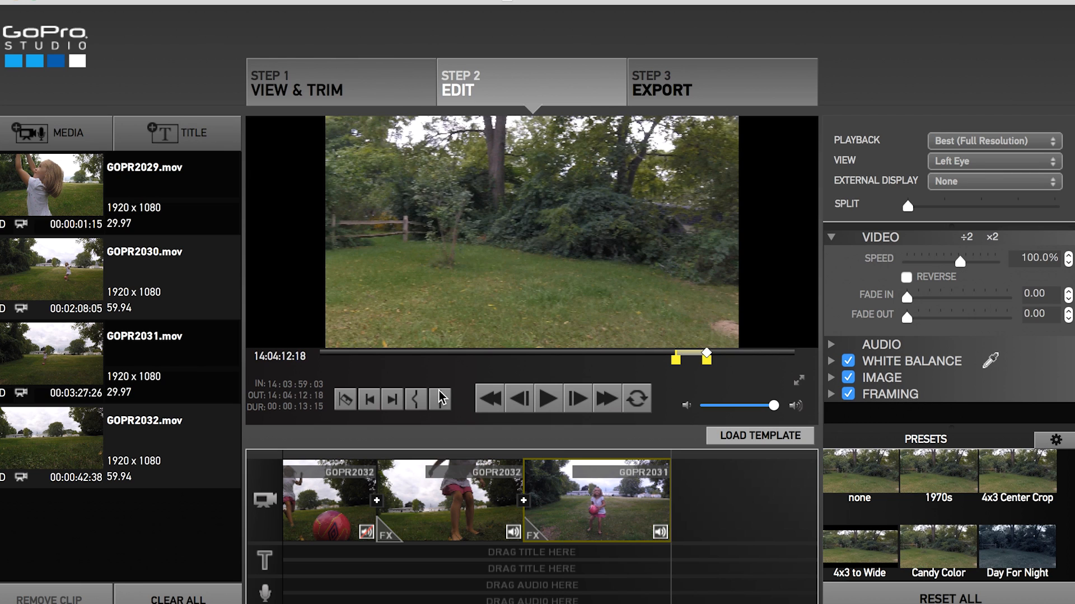
Step: Play the GOPR2031 clip from its start and split it at 00:00:19:12, just before the ball is thrown
left_click(599, 488)
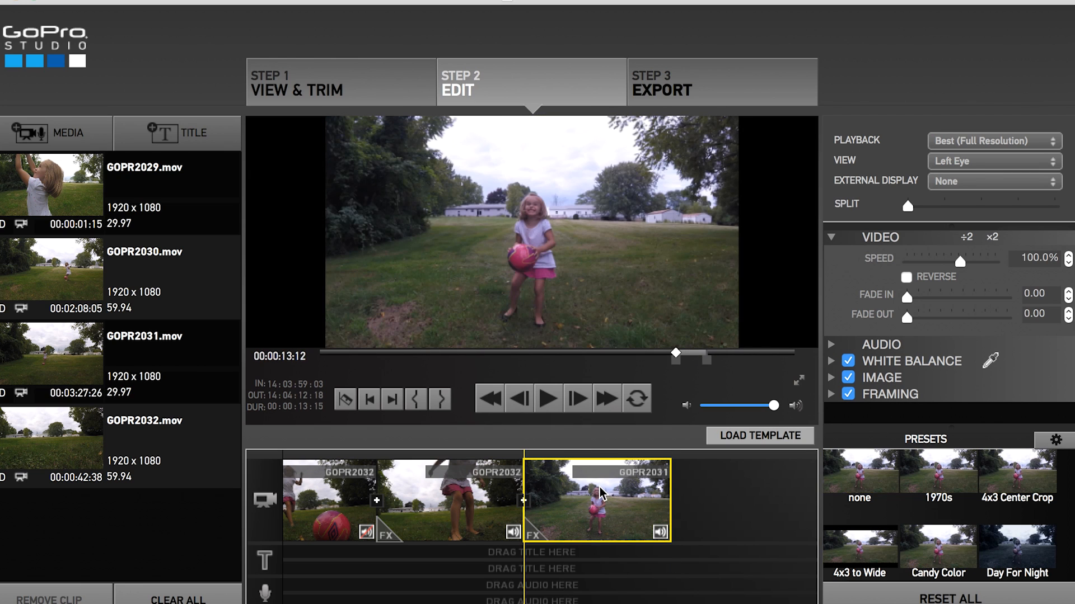
left_click(546, 398)
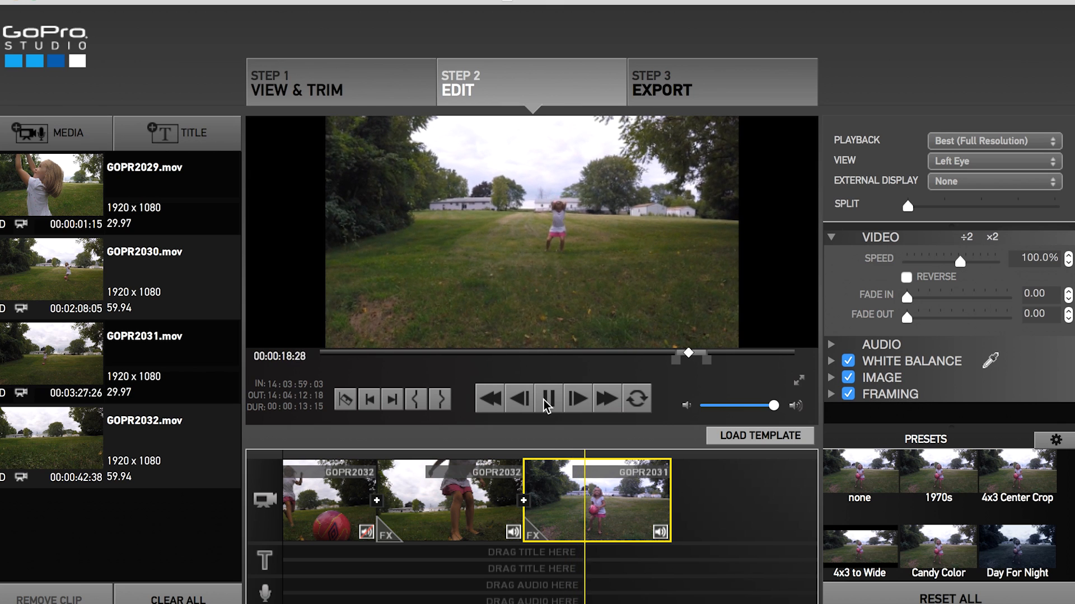
left_click(543, 399)
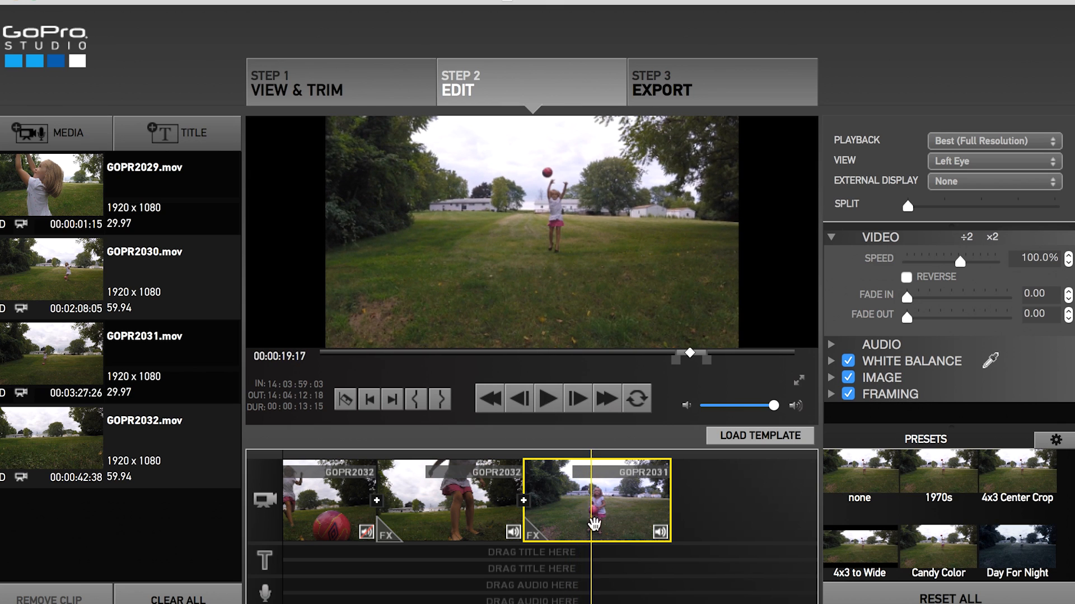
left_click(591, 552)
left_click(589, 552)
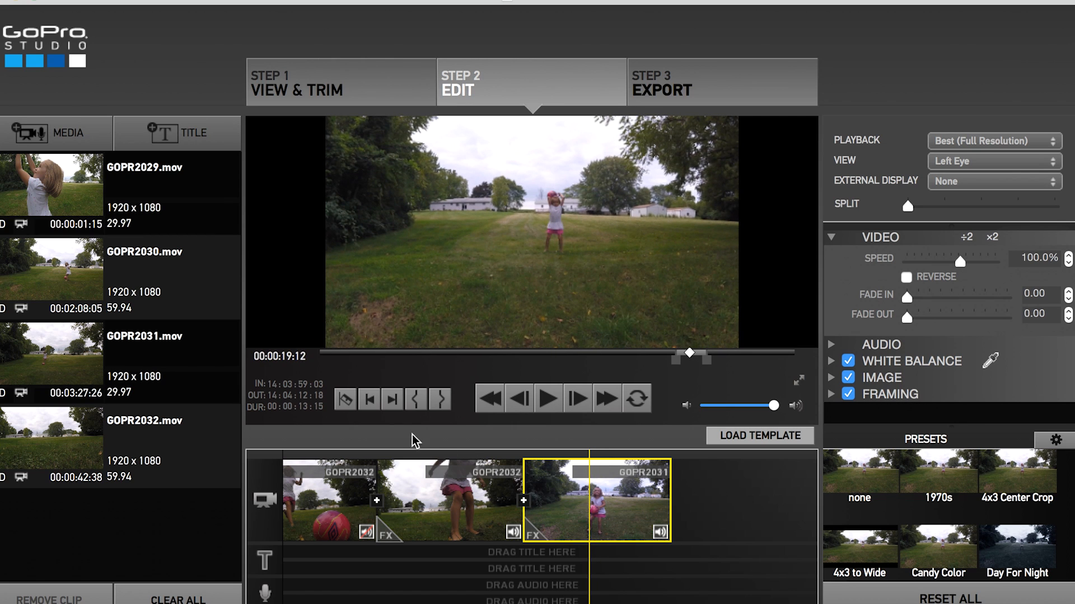
left_click(347, 398)
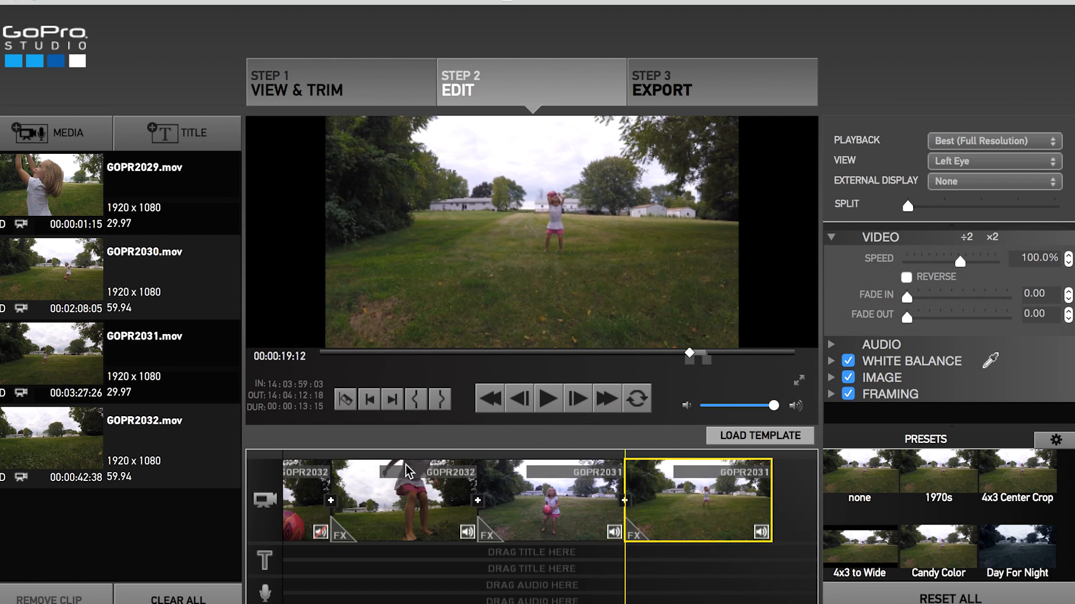
Step: Play on past the throw and split the last GOPR2031 segment again at 00:00:21:13, with the ball on the grass
left_click(547, 399)
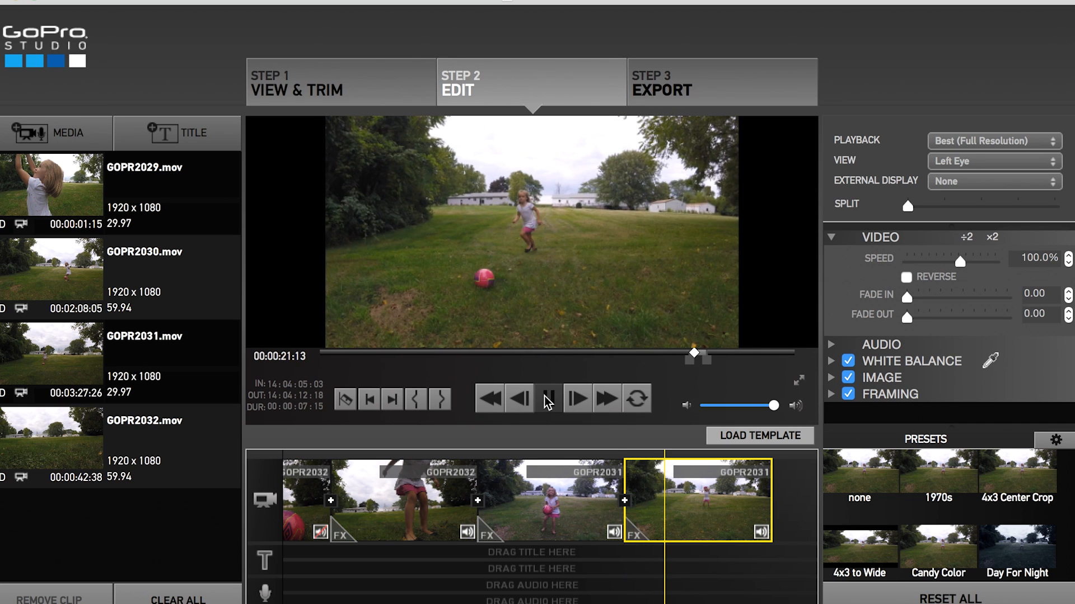
left_click(547, 399)
left_click(345, 399)
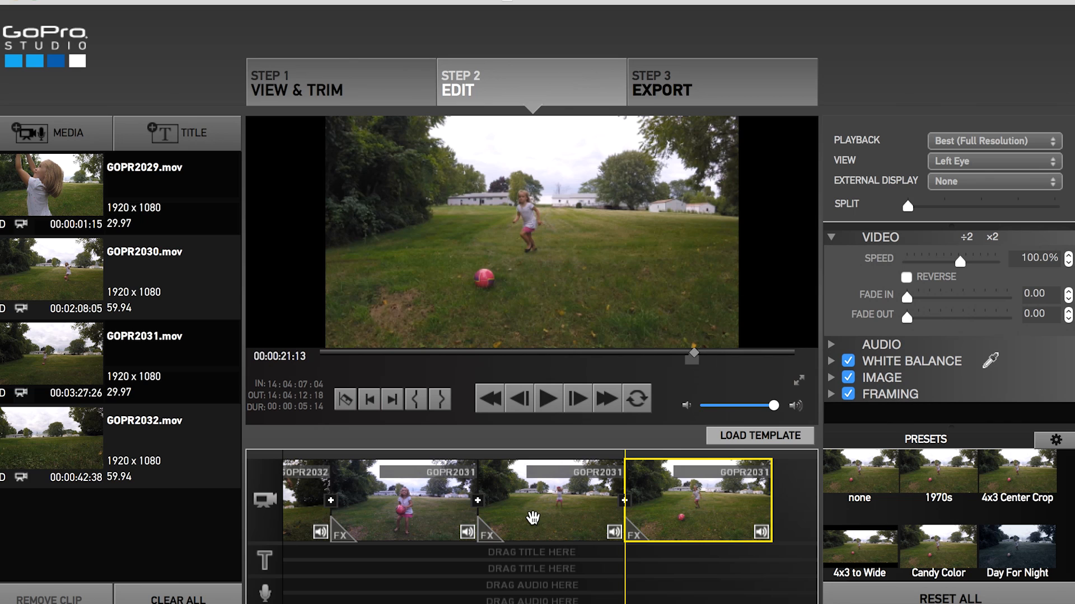
Step: Slow the middle GOPR2031 segment, which contains the throw, to 25% speed
left_click(533, 517)
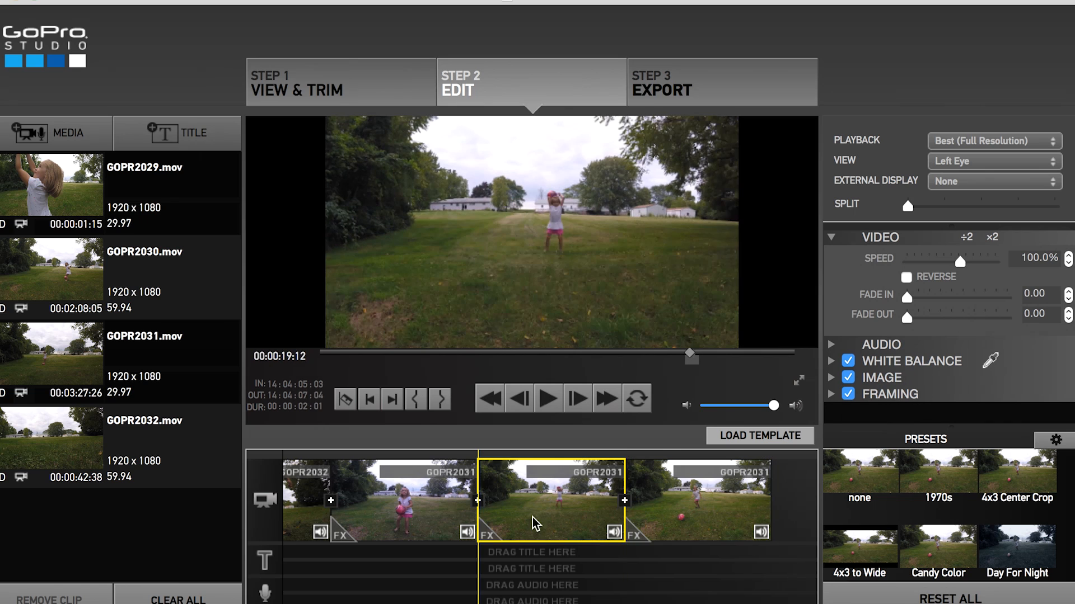
left_click(1034, 258)
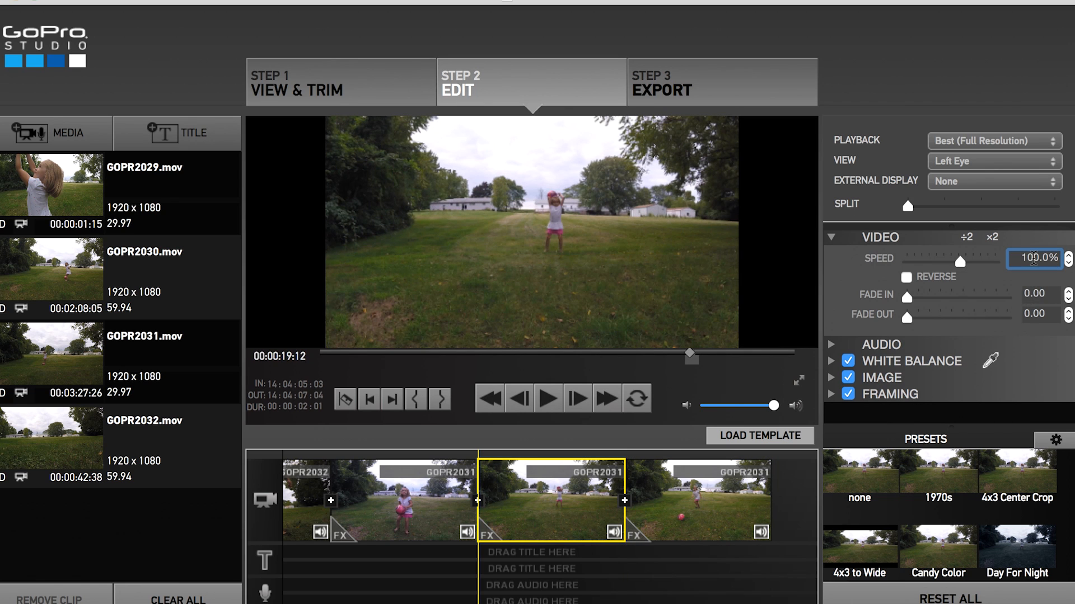
left_click_drag(1038, 259, 1022, 258)
type("25")
key("Return")
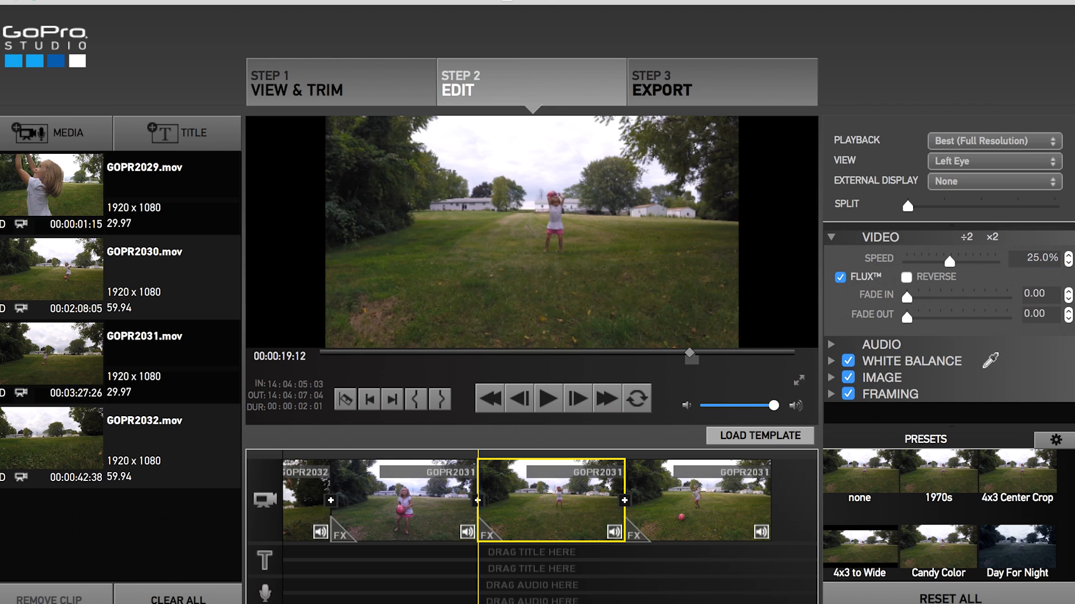
Step: Preview the slowed throw, split that segment at 00:00:23:10, and set the part after the split to 100% speed
left_click(334, 452)
key("space")
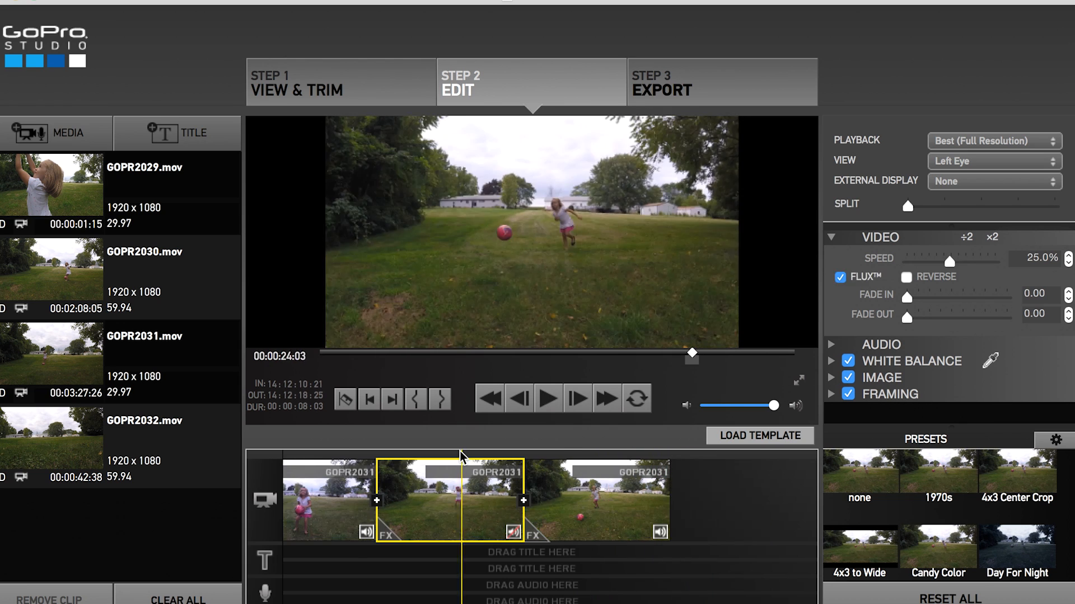
mouse_move(461, 456)
left_mouse_down()
mouse_move(381, 456)
mouse_move(449, 463)
left_mouse_up()
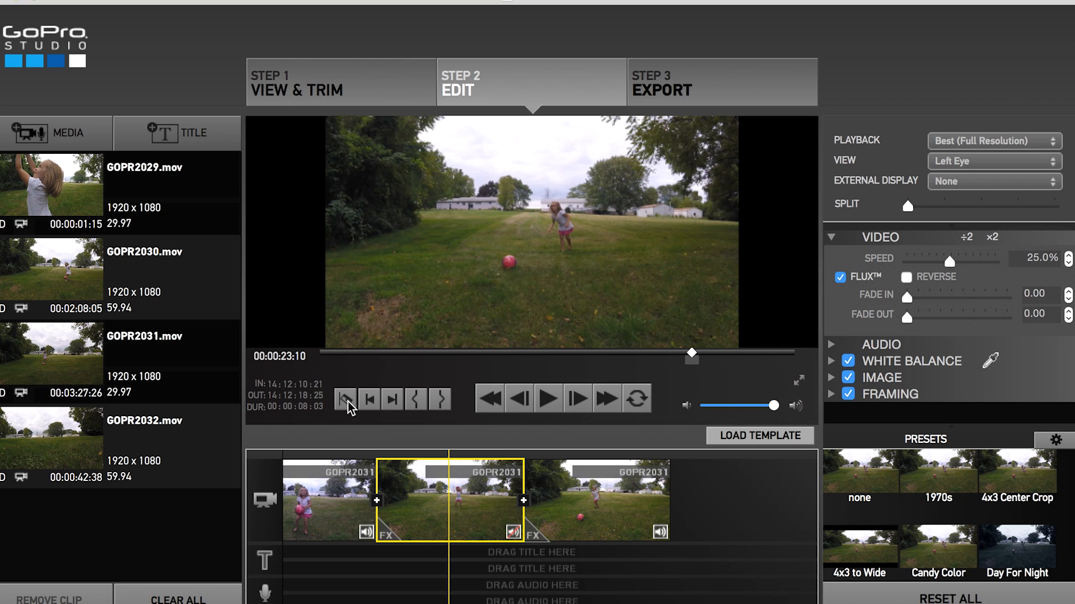
left_click(346, 400)
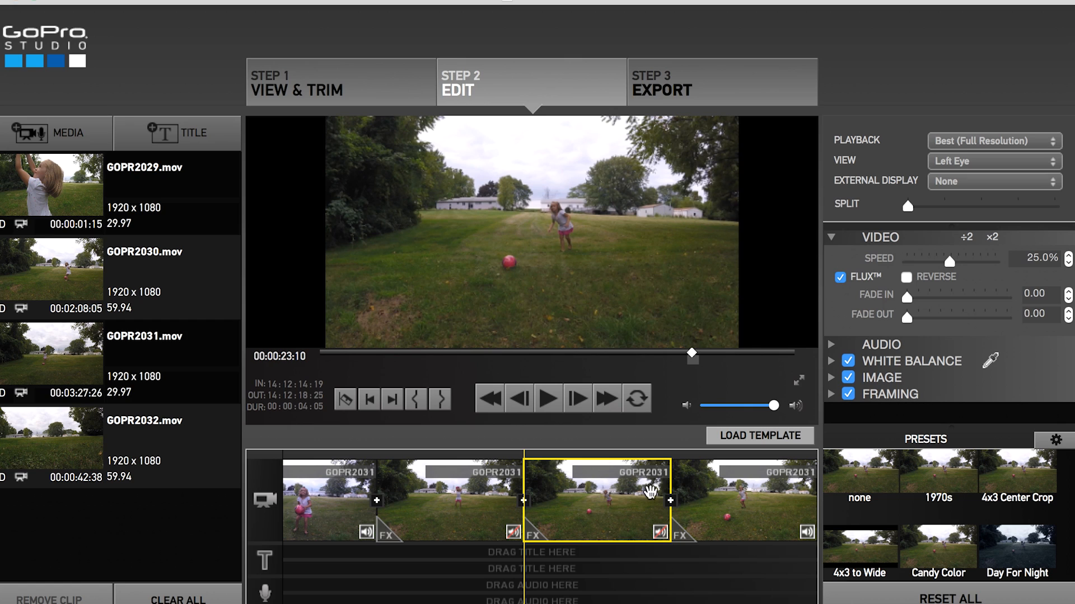
left_click(1038, 259)
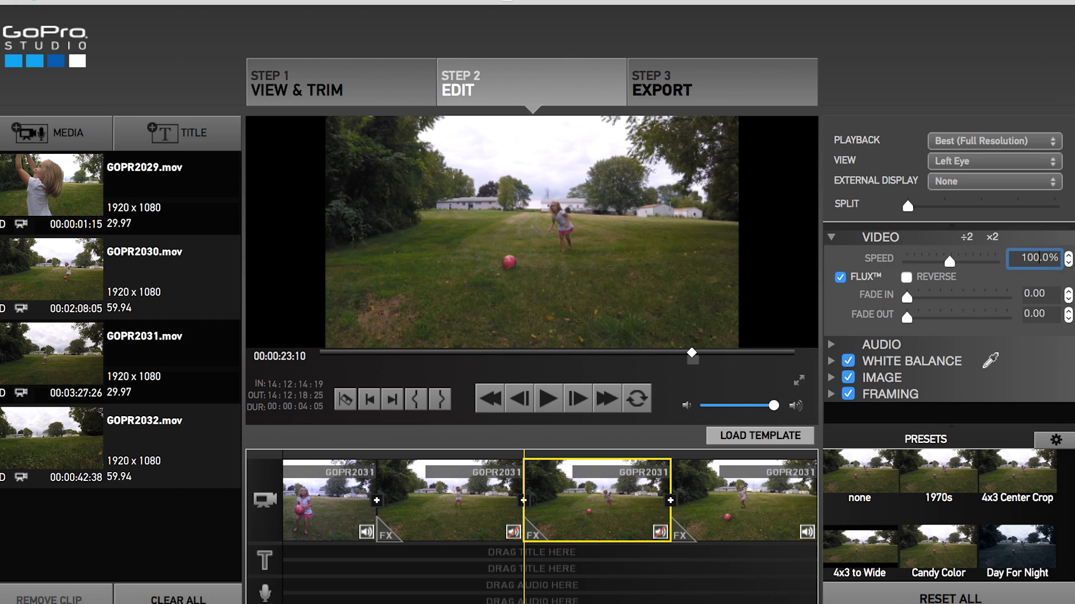
key("Return")
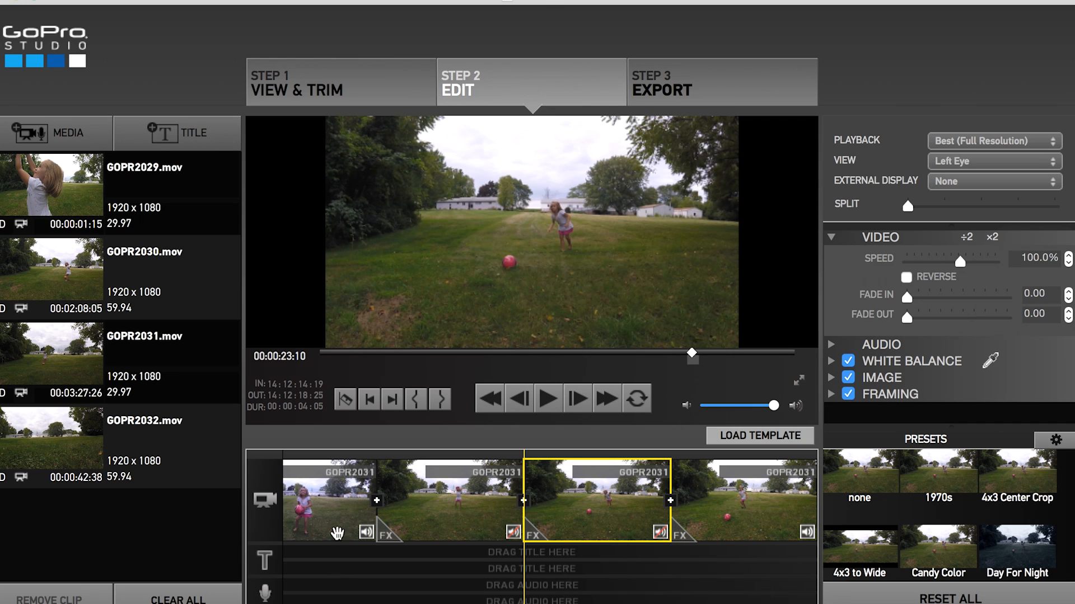
Step: Play the sequence through the GOPR2031 segments twice to review the change from slow motion back to normal speed
scroll(338, 521, "left", 5)
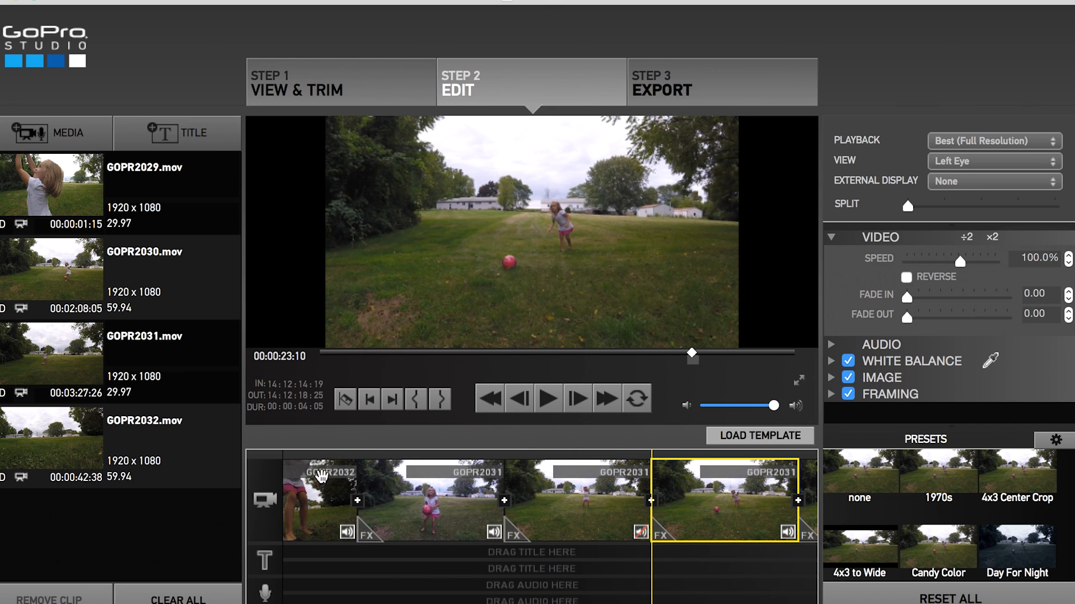
left_click(370, 451)
key("space")
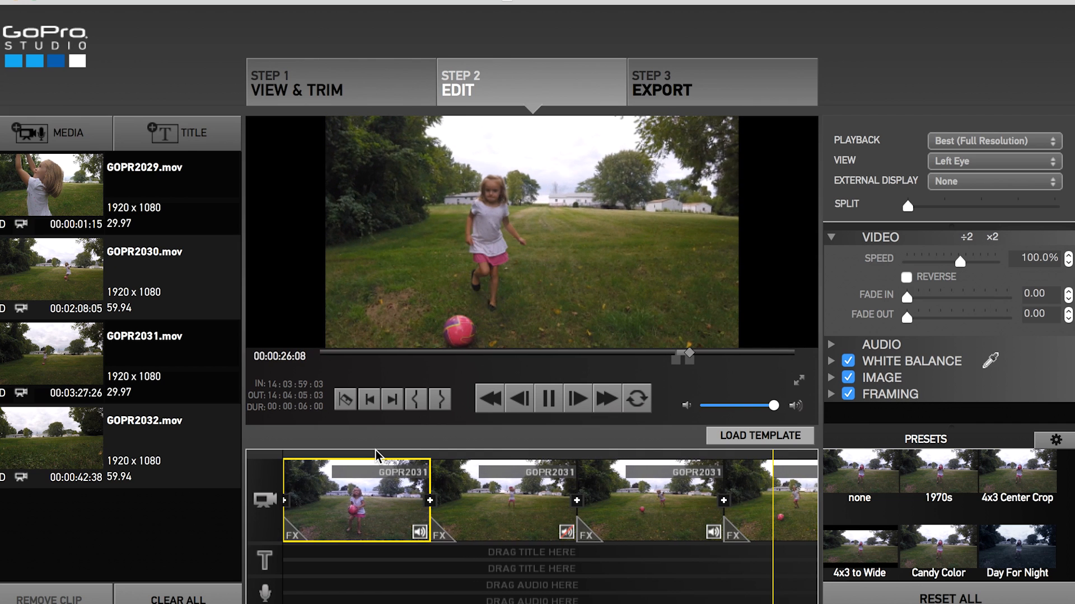
key("space")
left_click(400, 456)
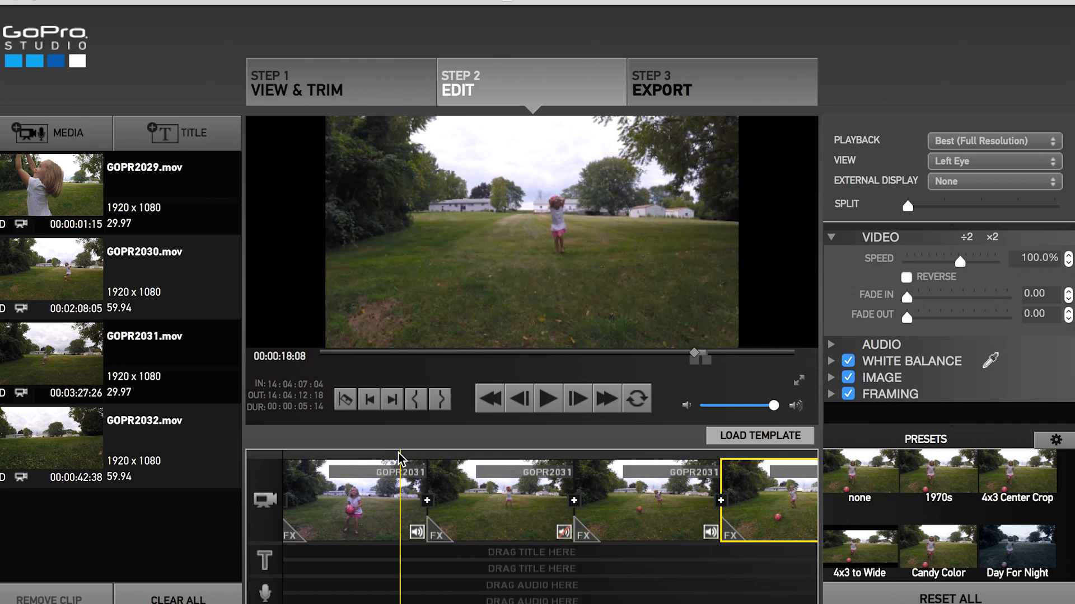
key("space")
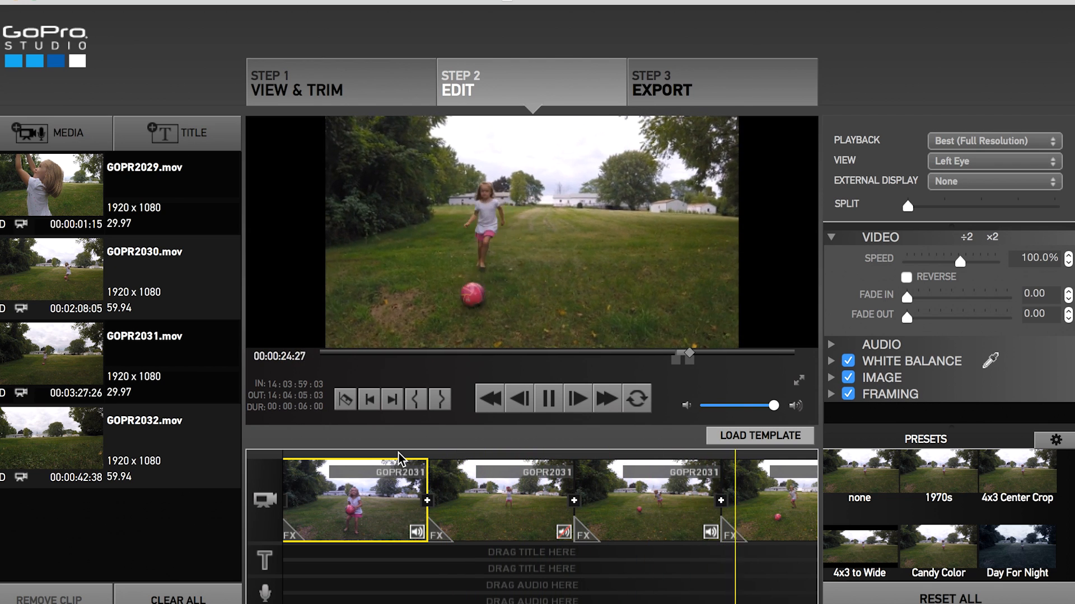
key("space")
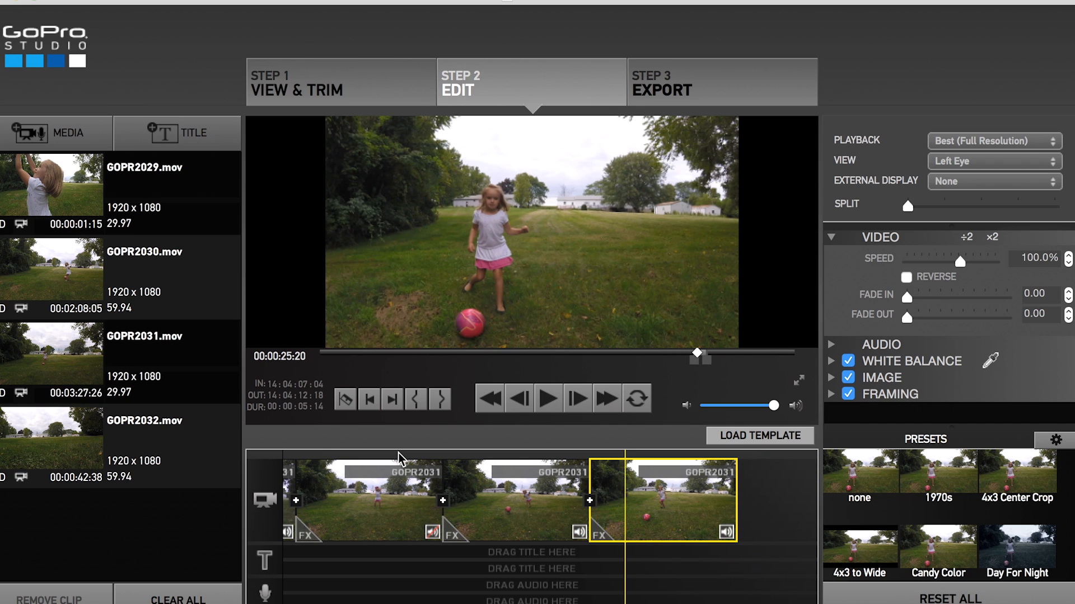